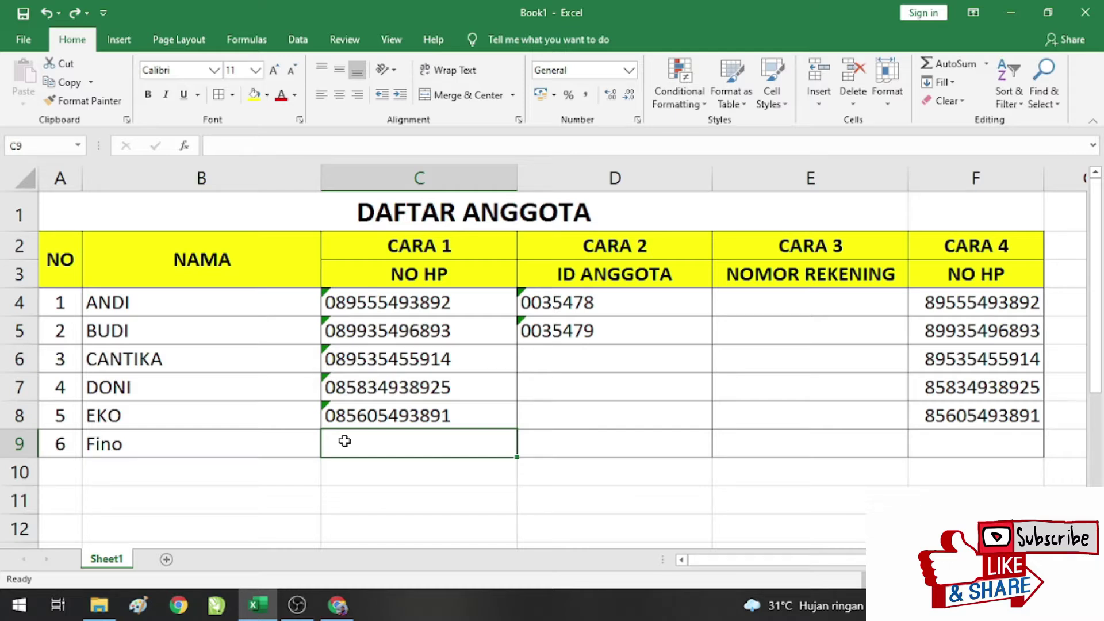
pyautogui.write('"')
pyautogui.press('BackSpace')
pyautogui.write("'")
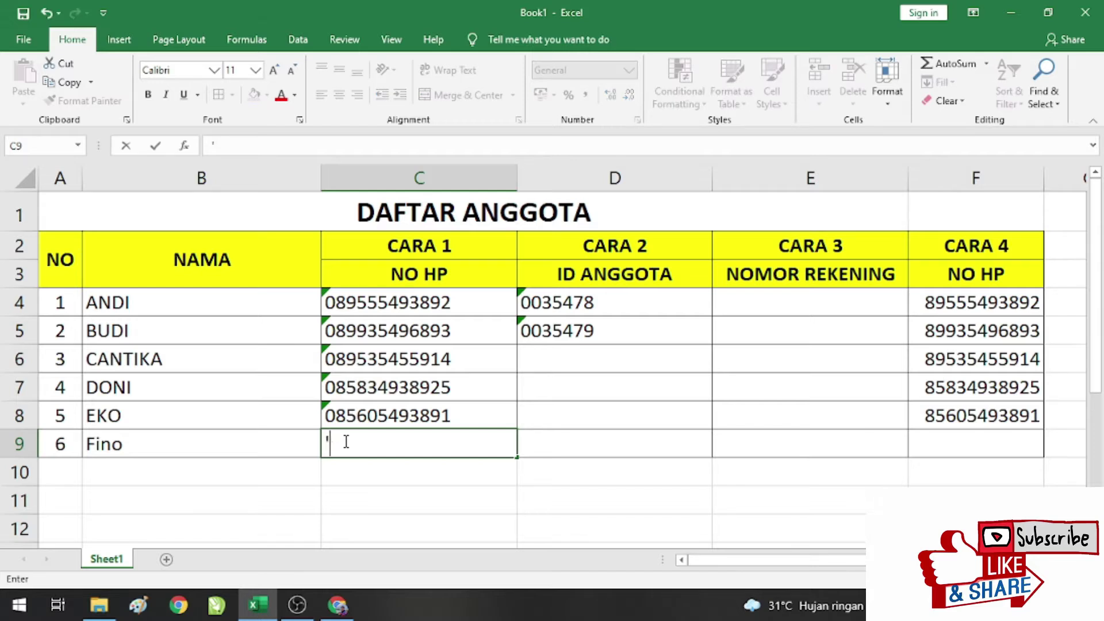
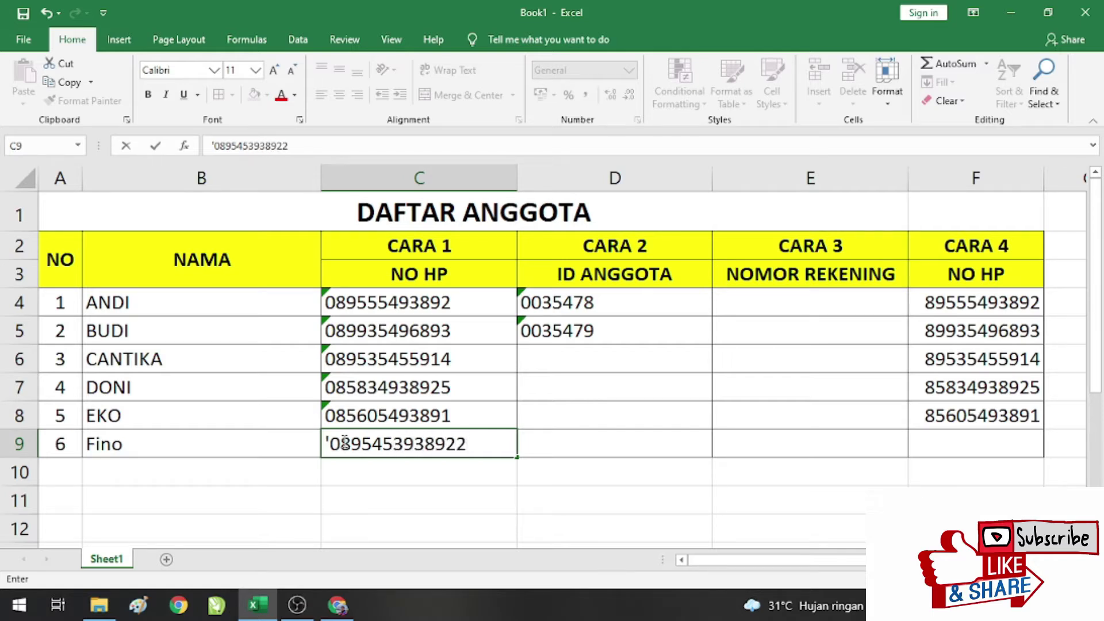
pyautogui.moveTo(331, 445); pyautogui.dragTo(324, 442)
pyautogui.click(474, 452)
pyautogui.press('BackSpace')
pyautogui.moveTo(331, 437); pyautogui.dragTo(324, 442)
pyautogui.click(330, 443)
pyautogui.press('Return')
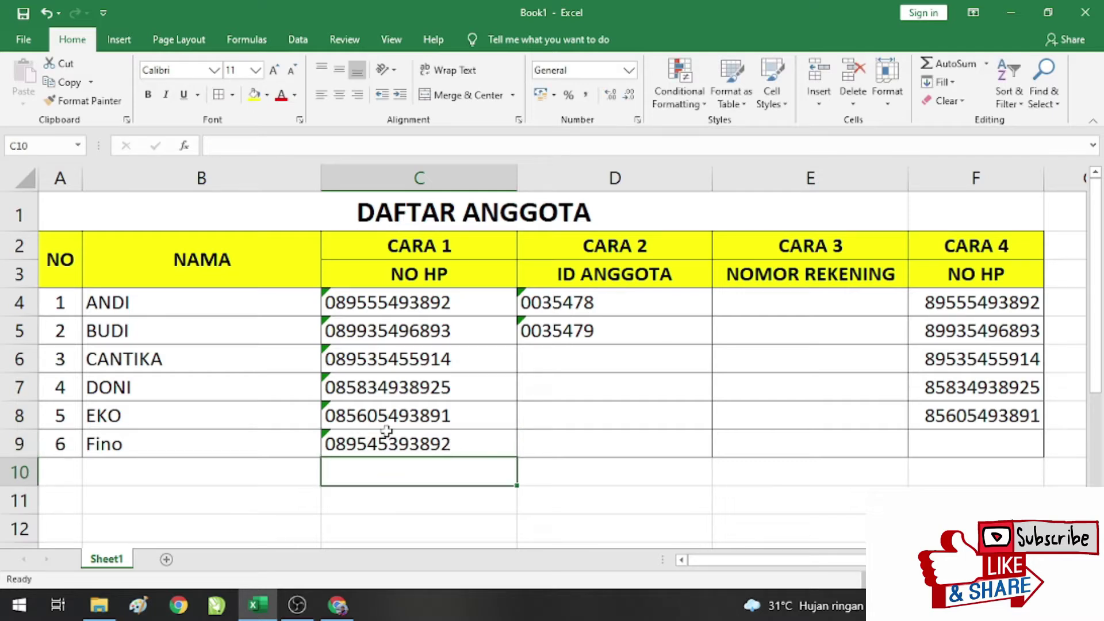
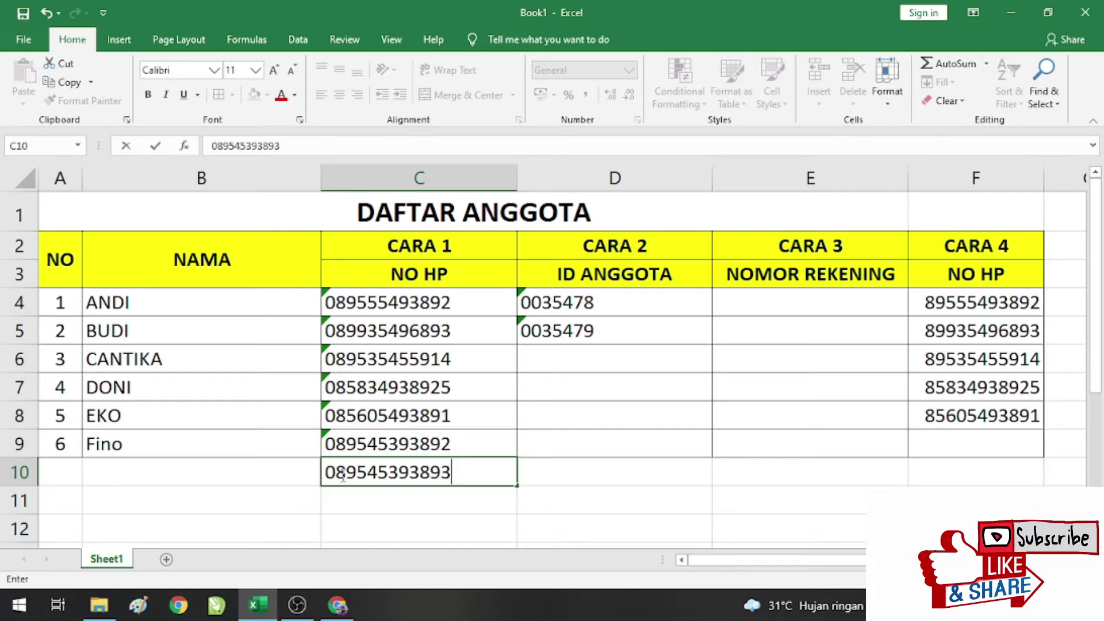
# Step: Enter a test phone number in C10 without an apostrophe, then clear it
pyautogui.press('Return')
pyautogui.click(410, 472)
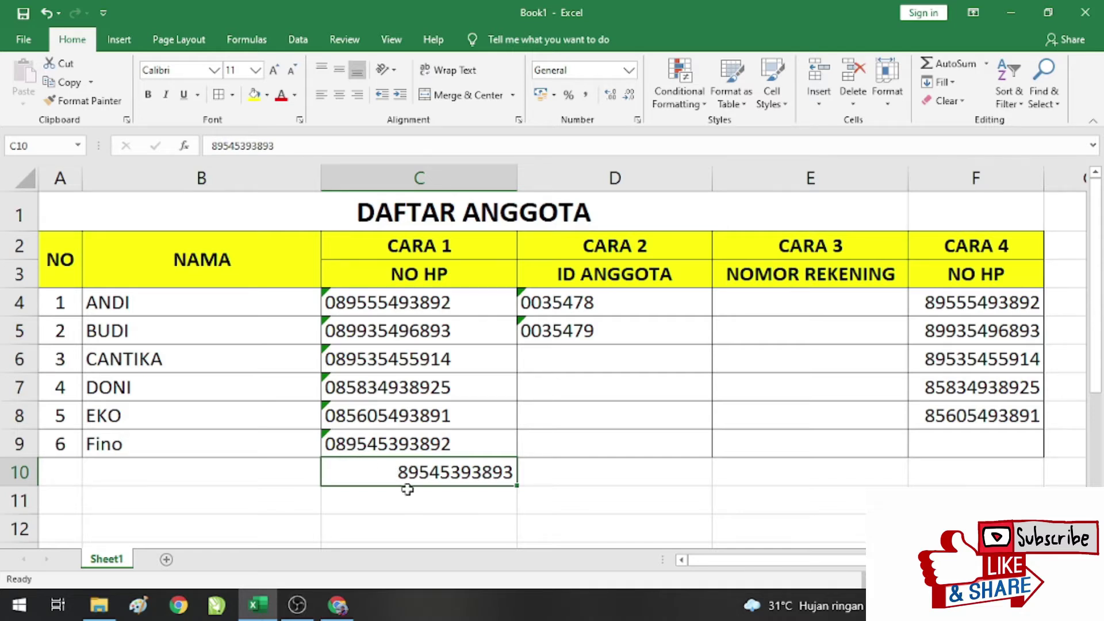
pyautogui.press('Delete')
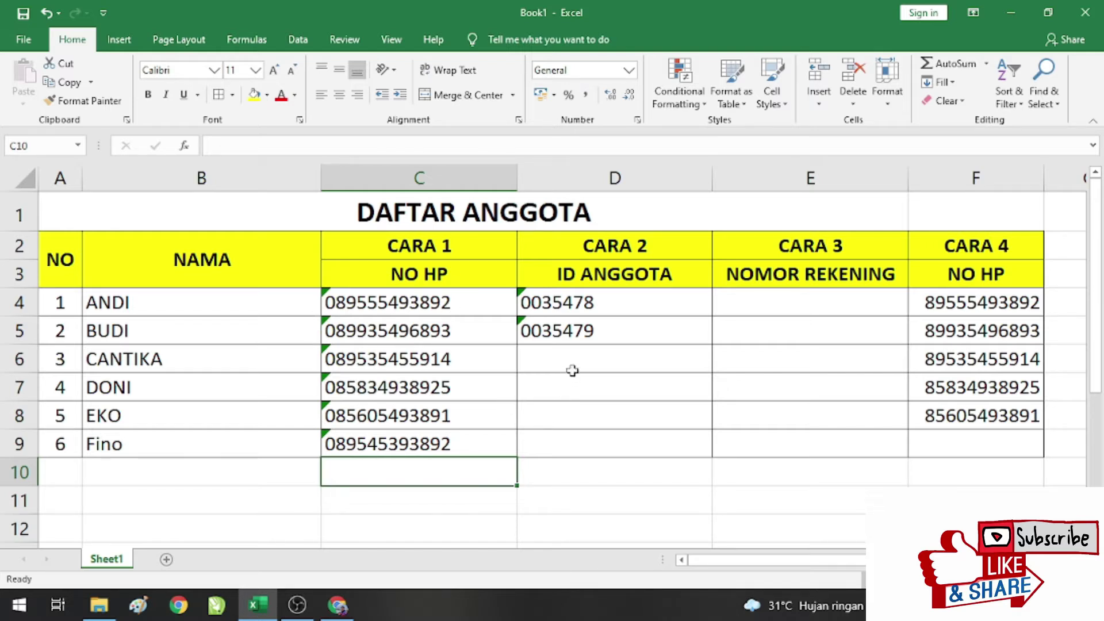
# Step: Apply the Text number format to the empty ID ANGGOTA cells D6:D9
pyautogui.click(572, 364)
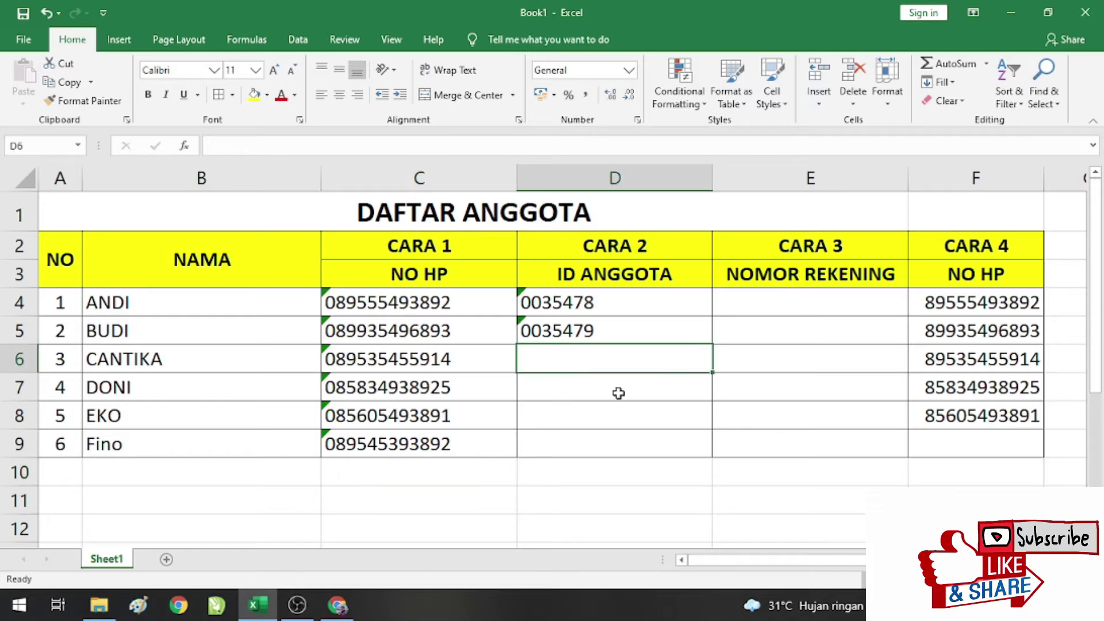
pyautogui.click(607, 418)
pyautogui.click(592, 353)
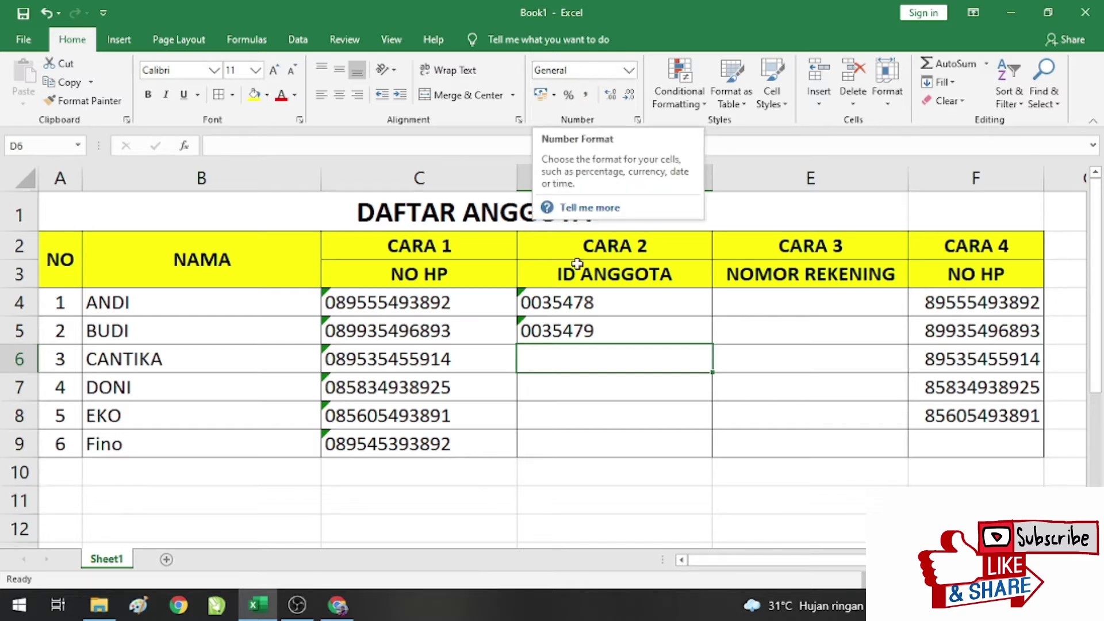
pyautogui.click(592, 443)
pyautogui.click(618, 177)
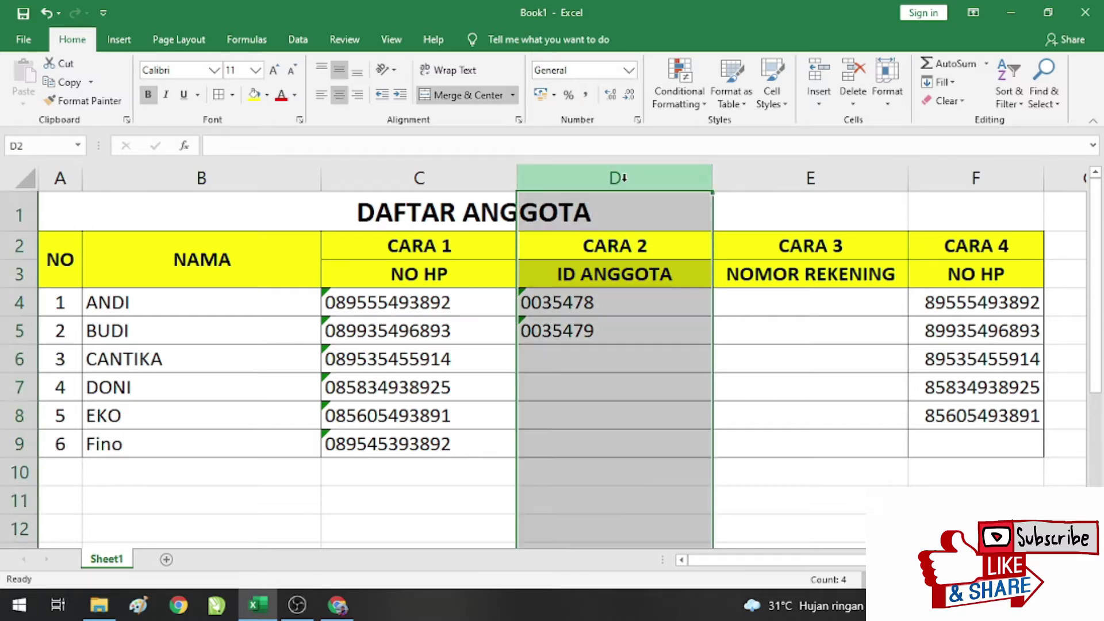
pyautogui.click(604, 384)
pyautogui.moveTo(604, 360); pyautogui.dragTo(598, 448)
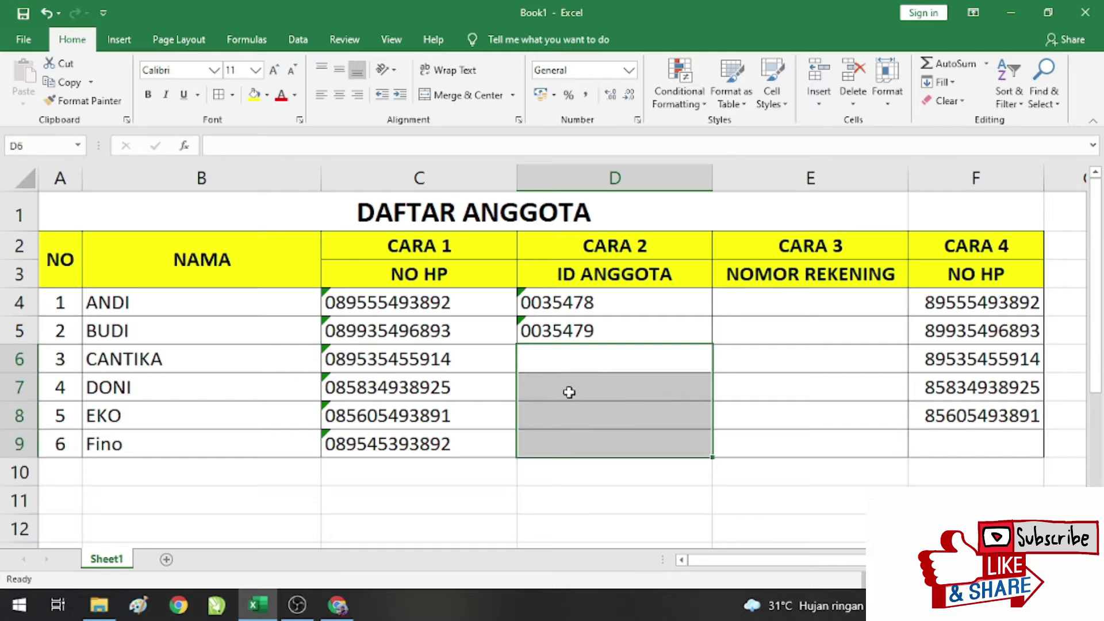
pyautogui.moveTo(569, 359); pyautogui.dragTo(567, 450)
pyautogui.rightClick(592, 365)
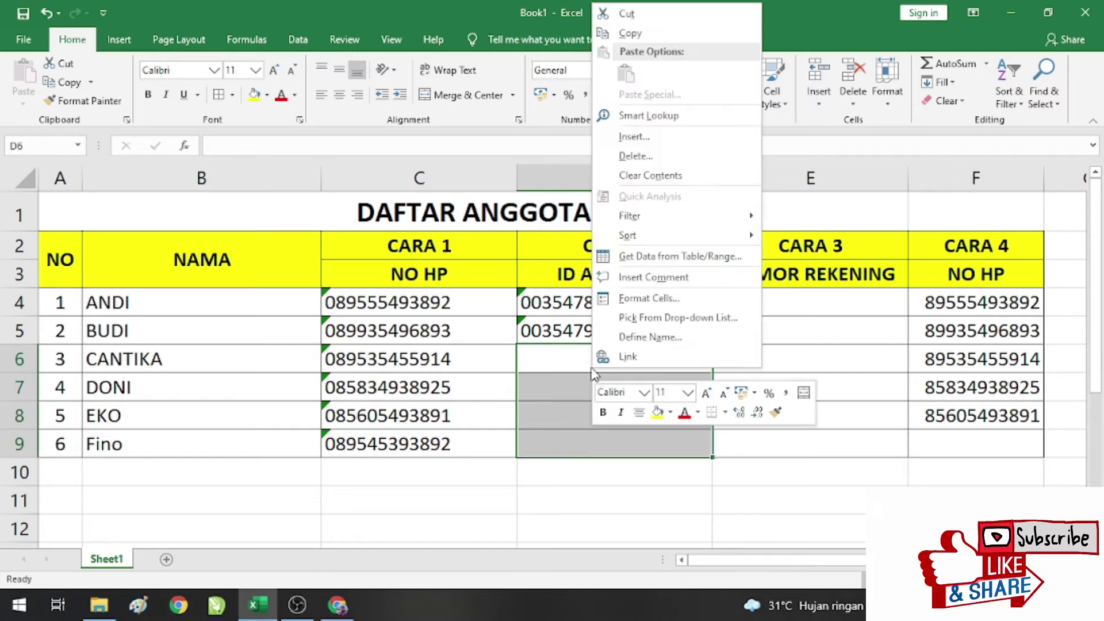
pyautogui.click(714, 299)
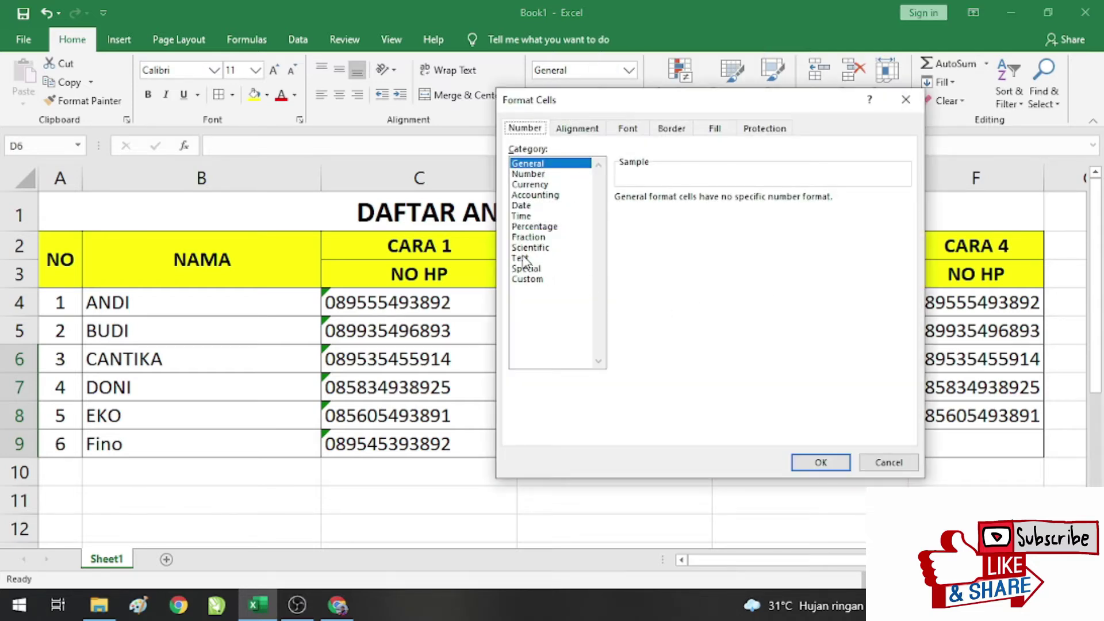
pyautogui.click(520, 262)
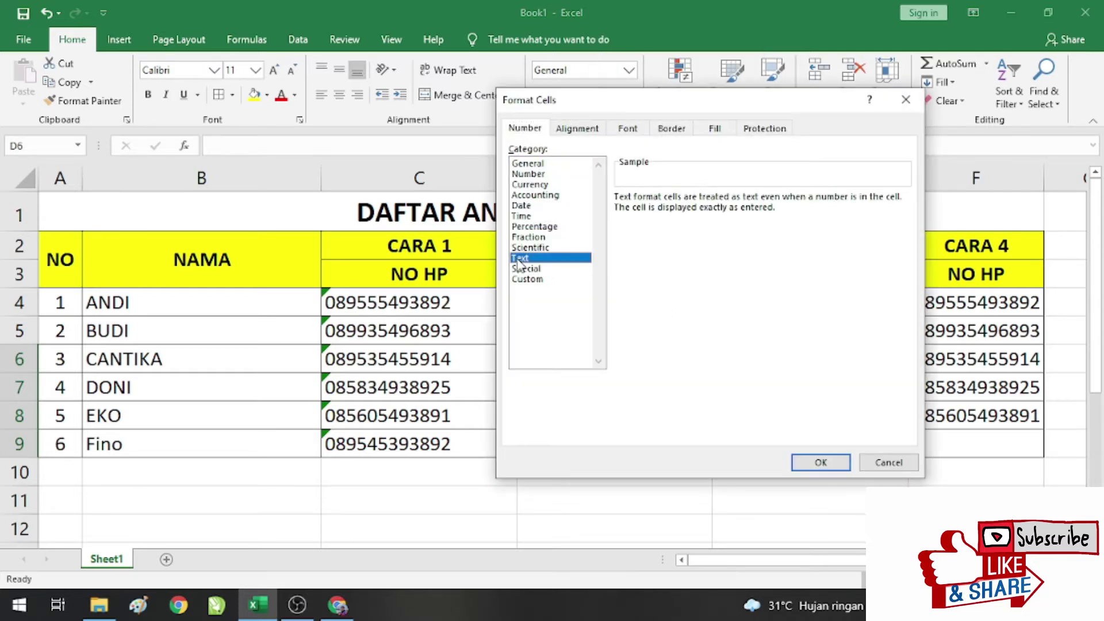
pyautogui.click(837, 464)
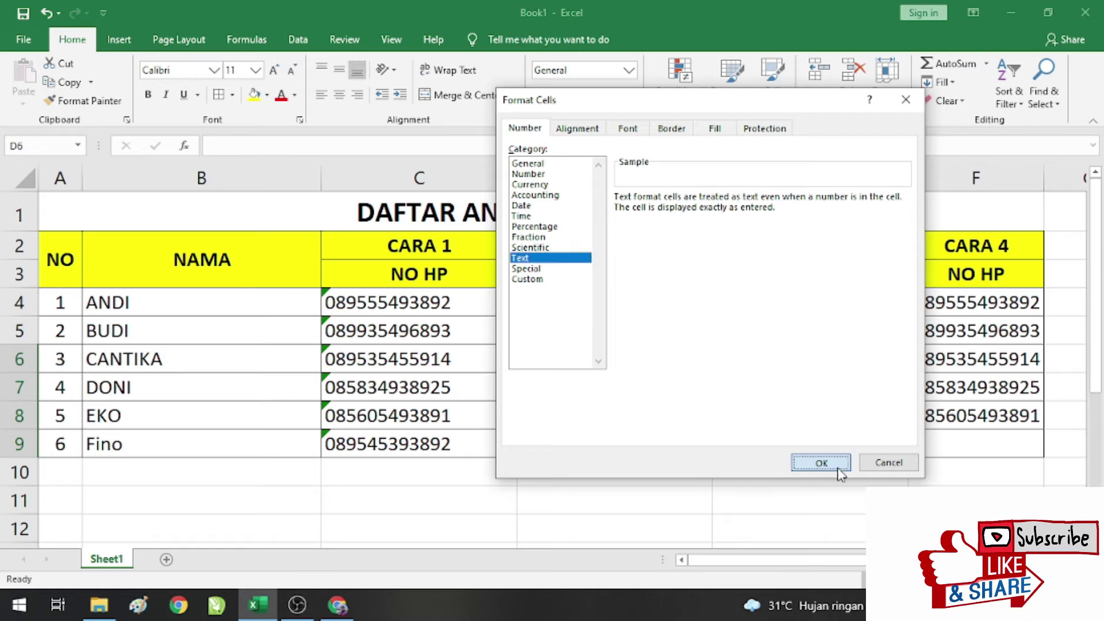
pyautogui.click(566, 352)
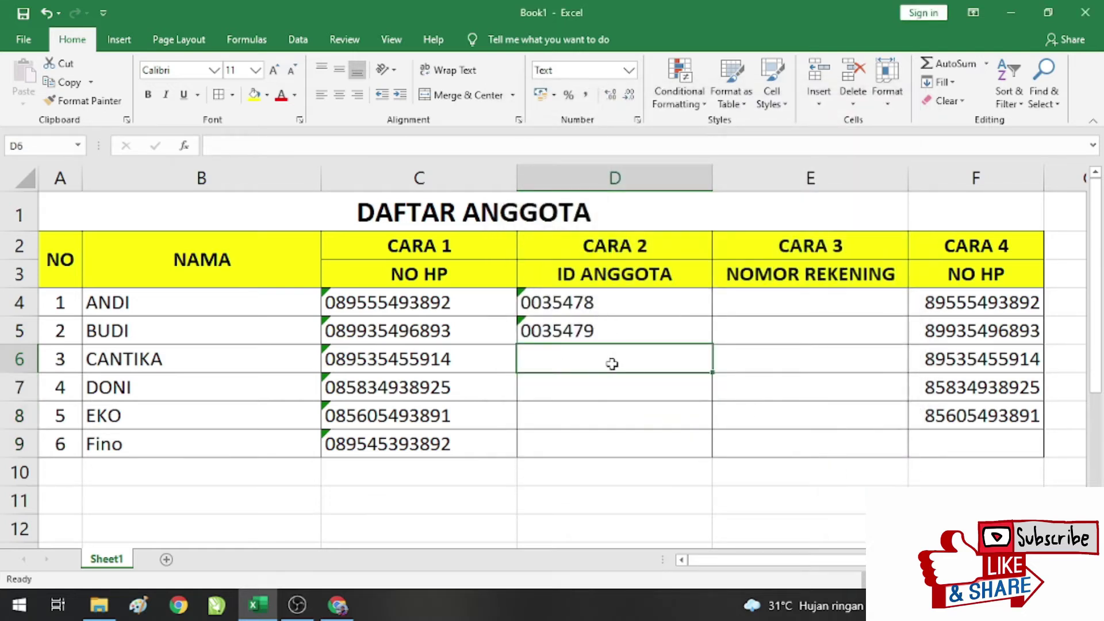
pyautogui.write('00')
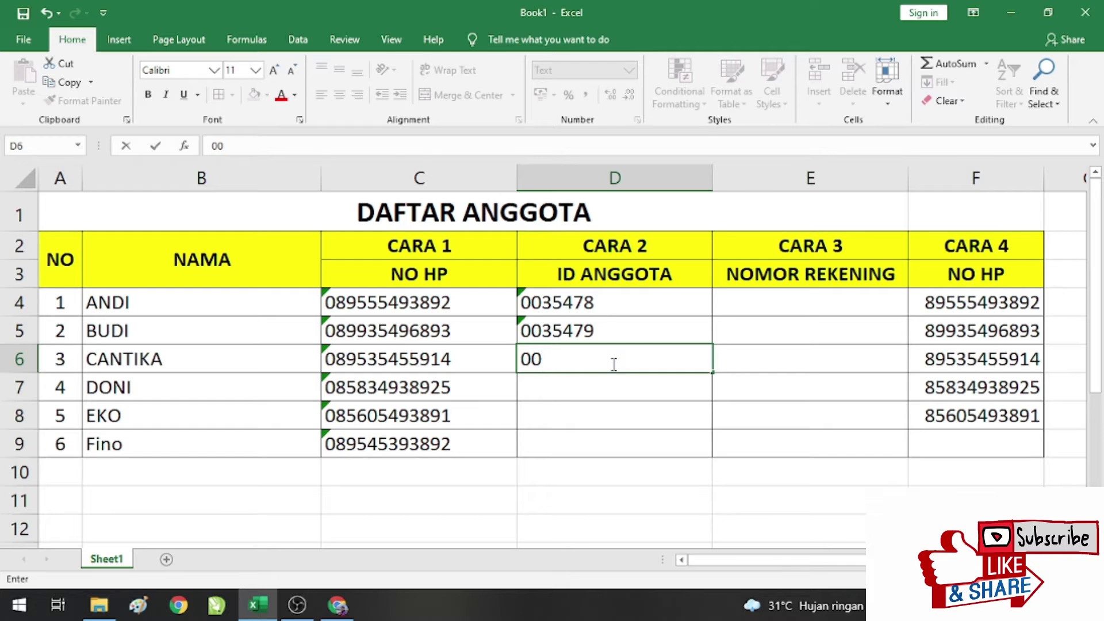
pyautogui.write('3549')
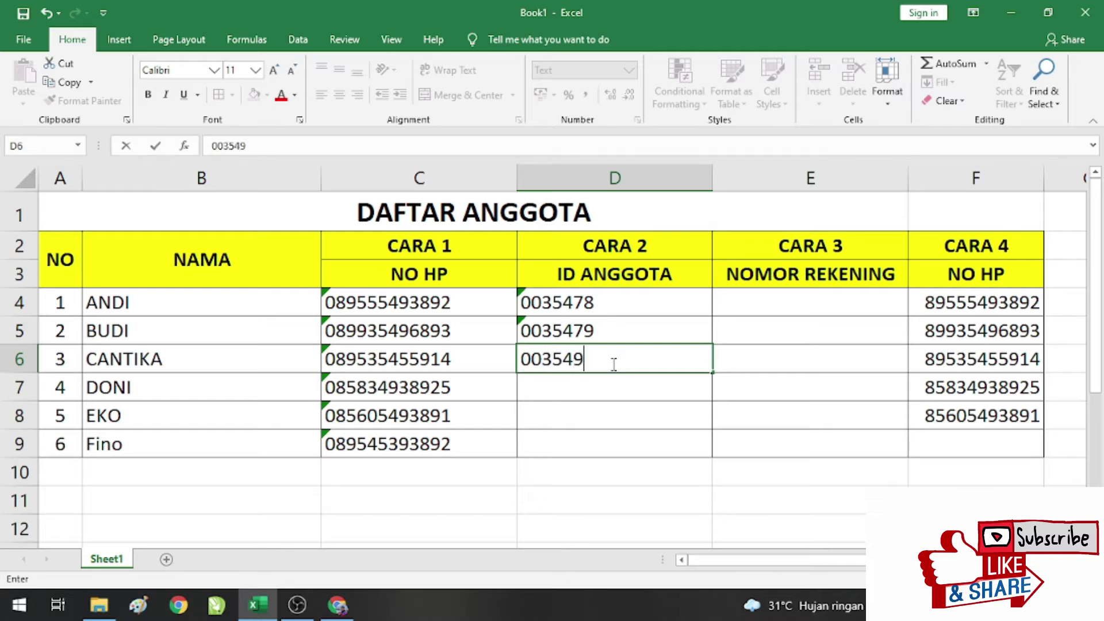
pyautogui.write('02')
pyautogui.press('Return')
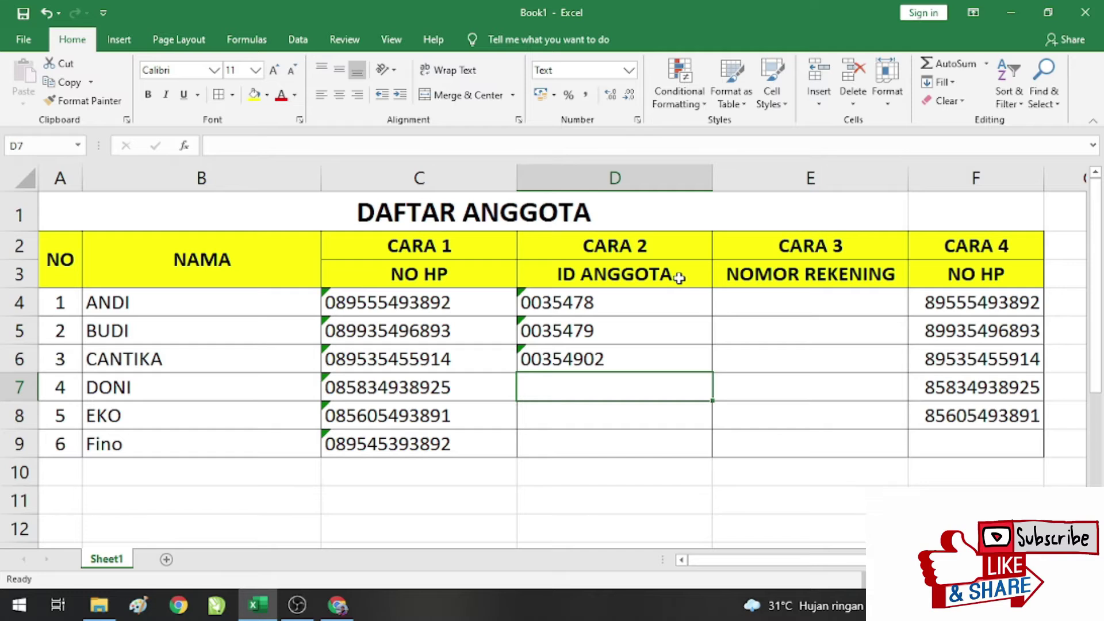
pyautogui.click(532, 360)
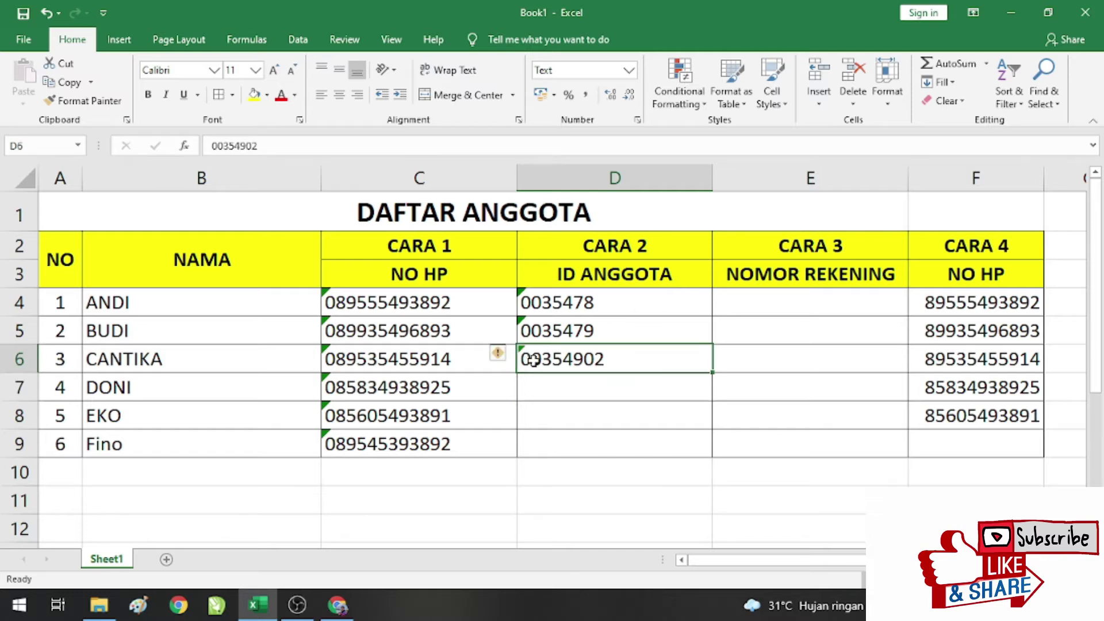
# Step: Type 00354902 into unformatted D10 for comparison, then delete it
pyautogui.click(577, 475)
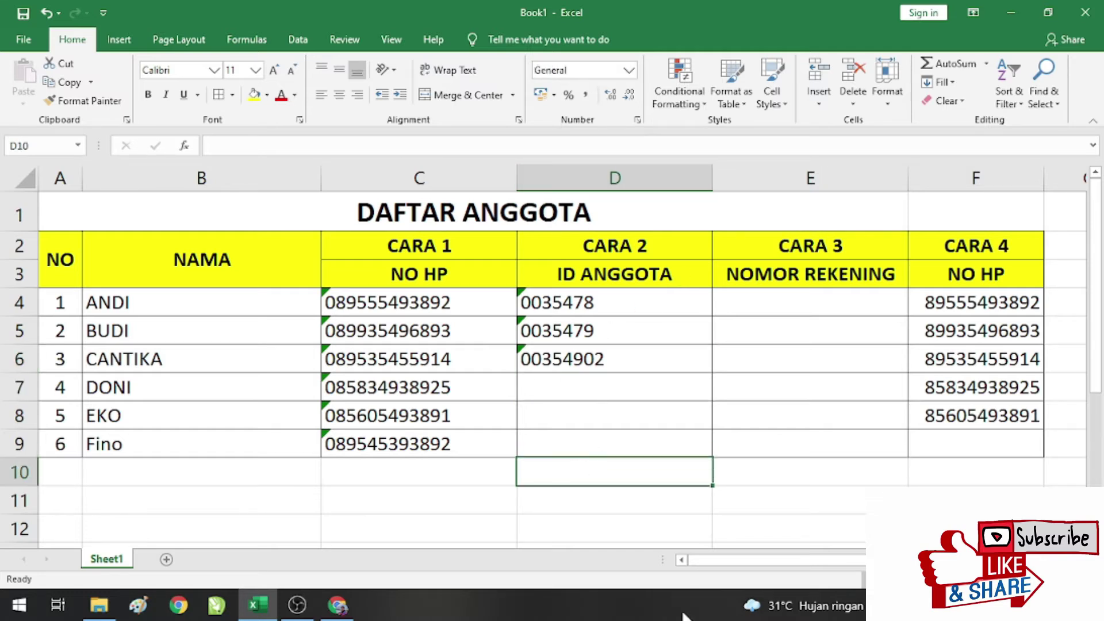
pyautogui.write('00')
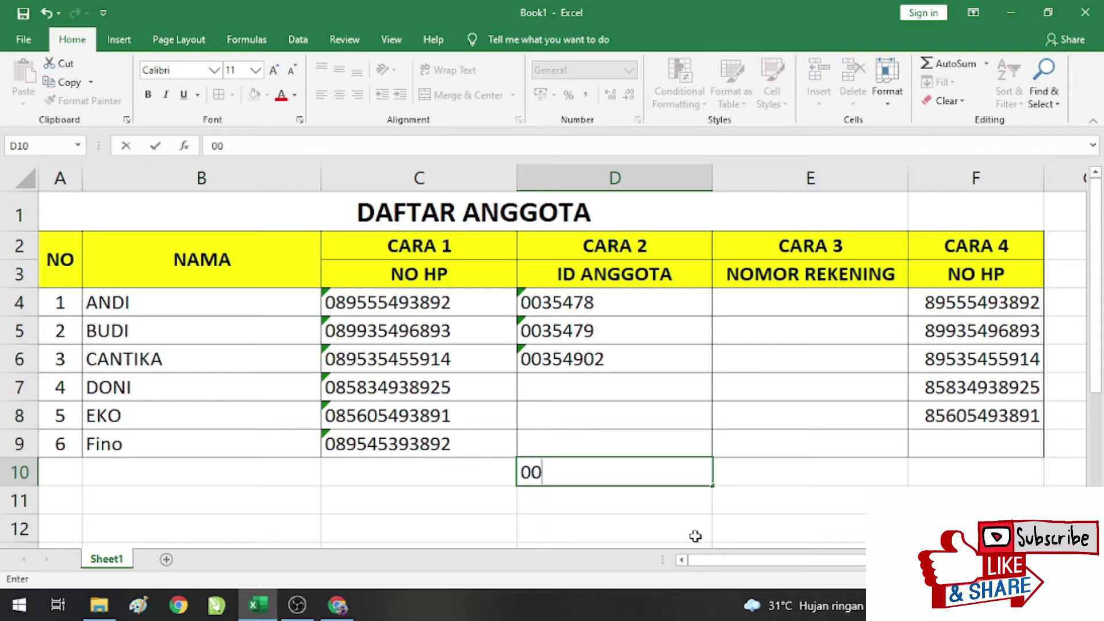
pyautogui.write('354902')
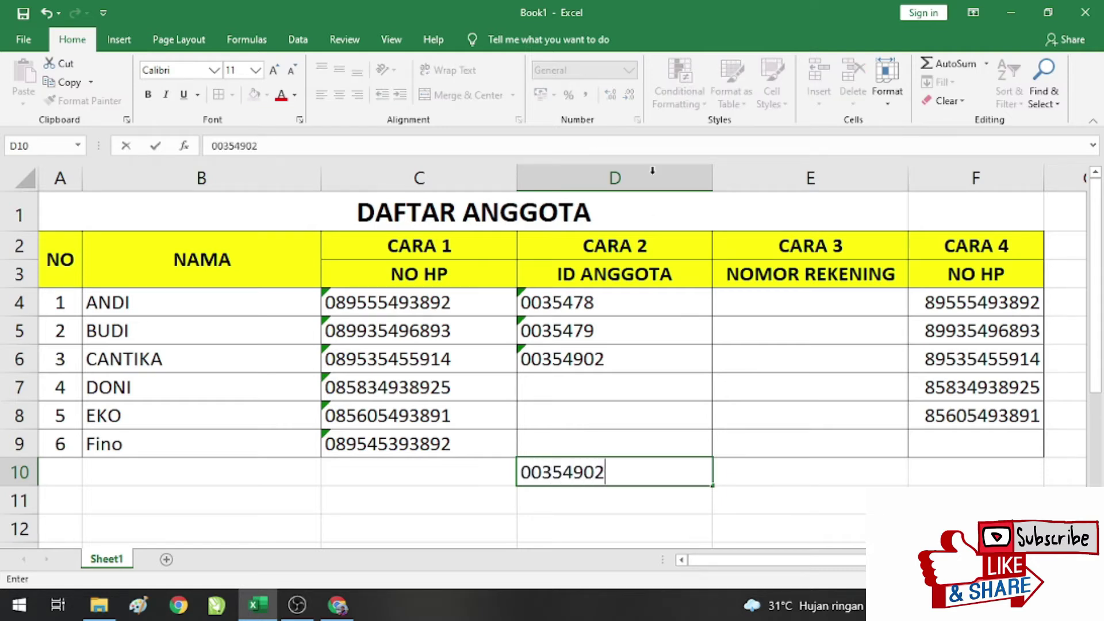
pyautogui.press('Return')
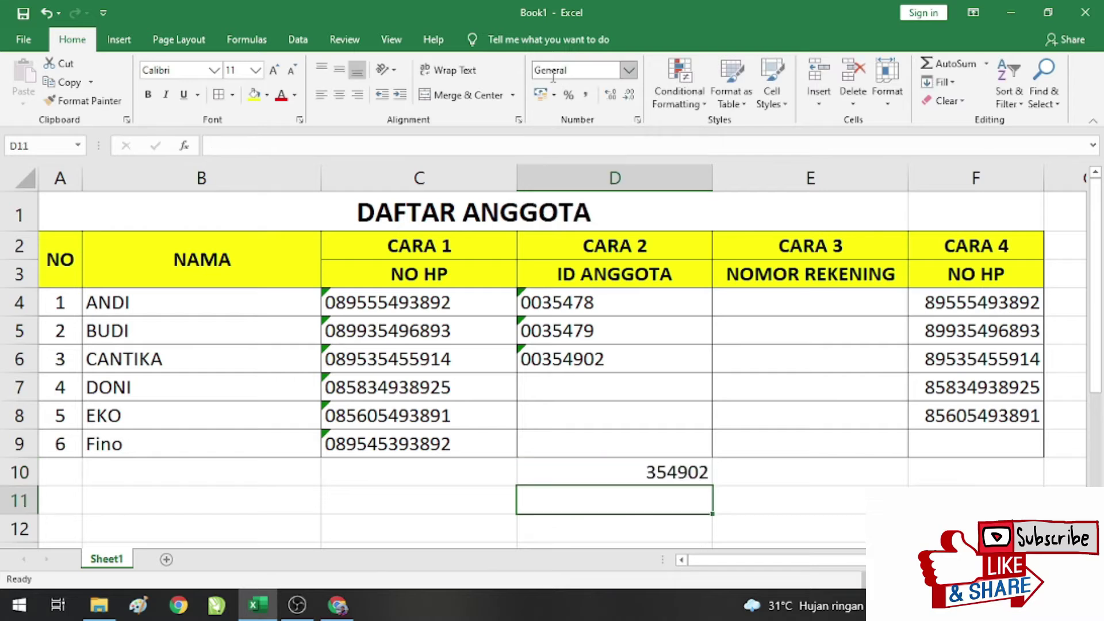
pyautogui.click(673, 475)
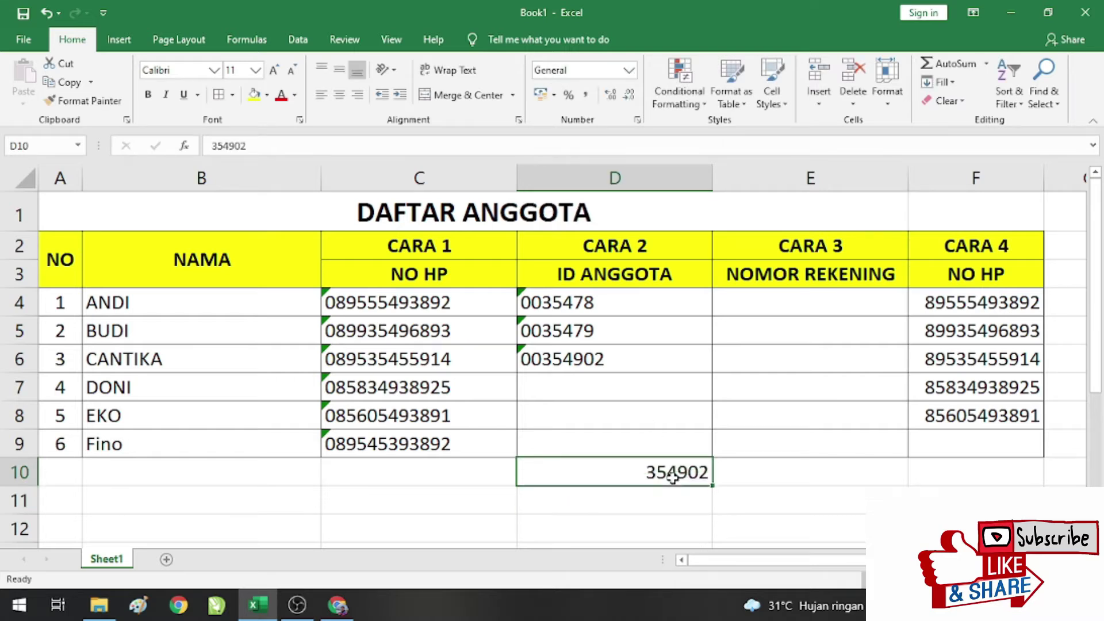
pyautogui.press('Delete')
pyautogui.click(561, 383)
pyautogui.click(557, 358)
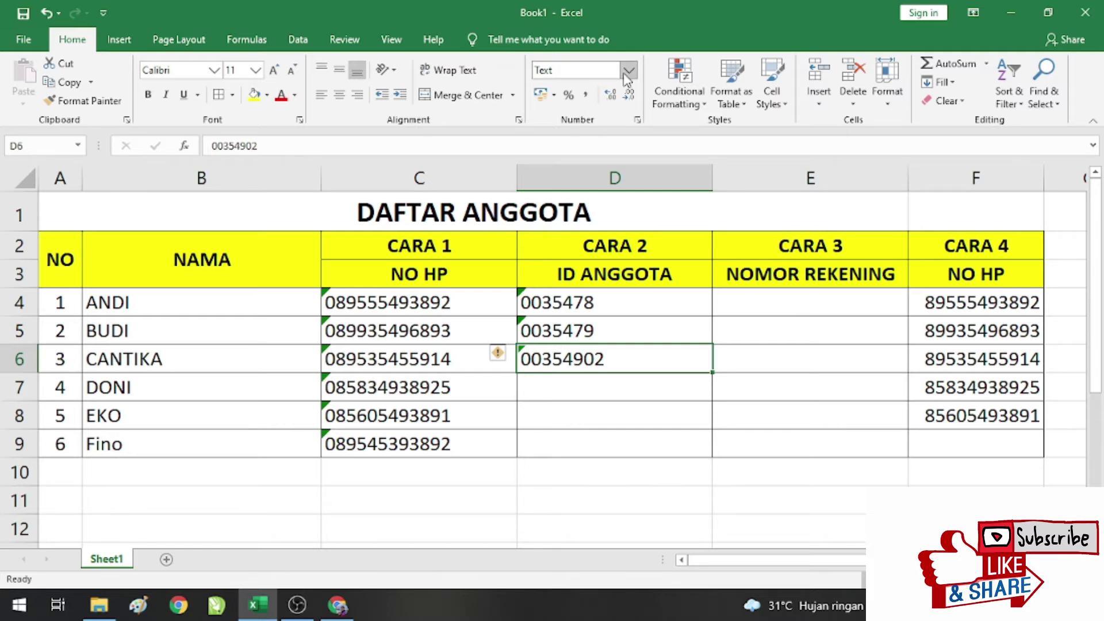
pyautogui.click(597, 391)
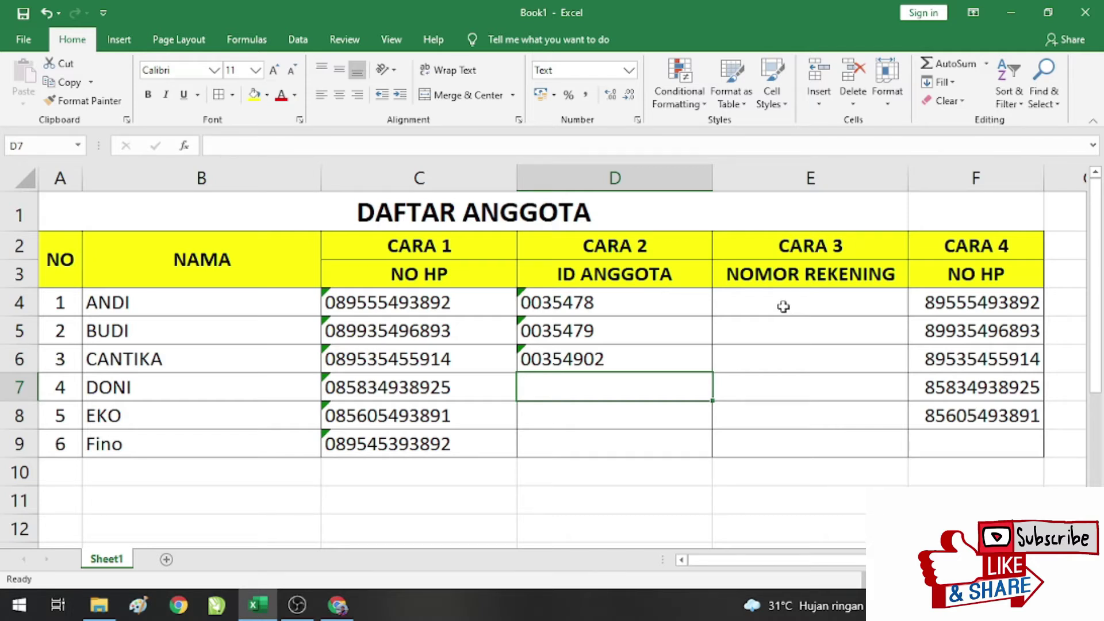
# Step: Select the NOMOR REKENING account cells E4 to E9
pyautogui.click(783, 307)
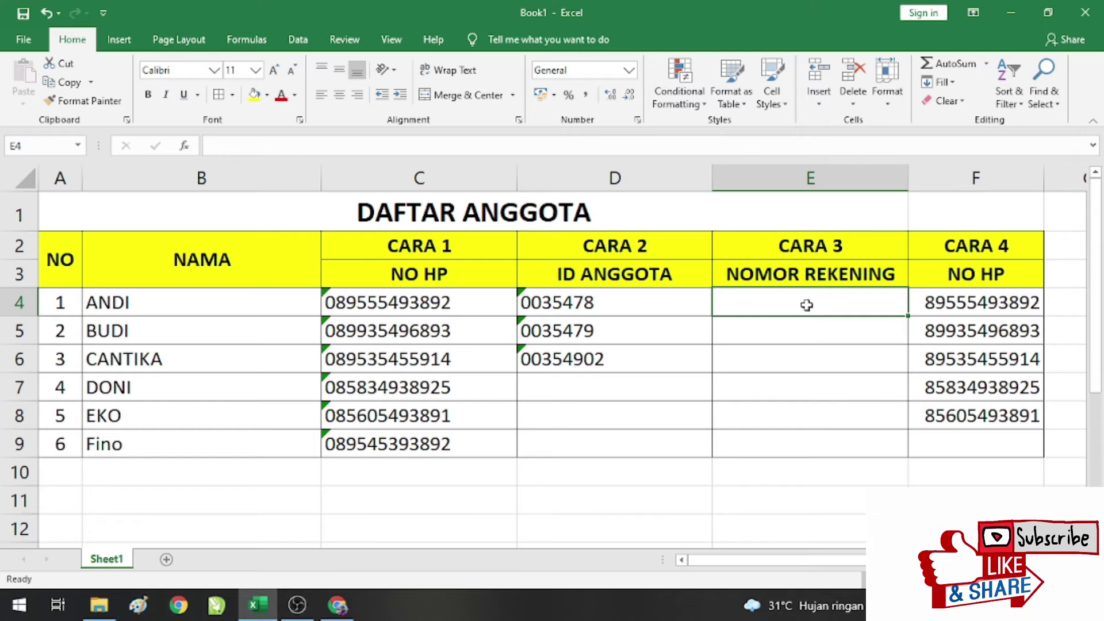
pyautogui.moveTo(787, 296); pyautogui.dragTo(795, 443)
pyautogui.click(813, 178)
pyautogui.moveTo(787, 296); pyautogui.dragTo(785, 441)
pyautogui.rightClick(795, 310)
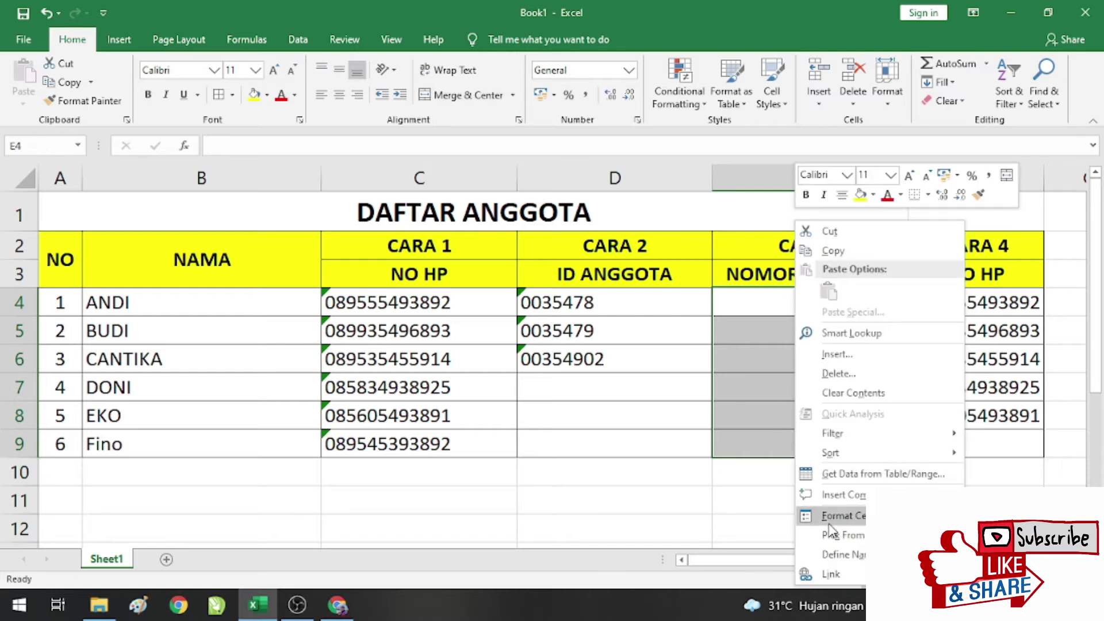
pyautogui.click(859, 516)
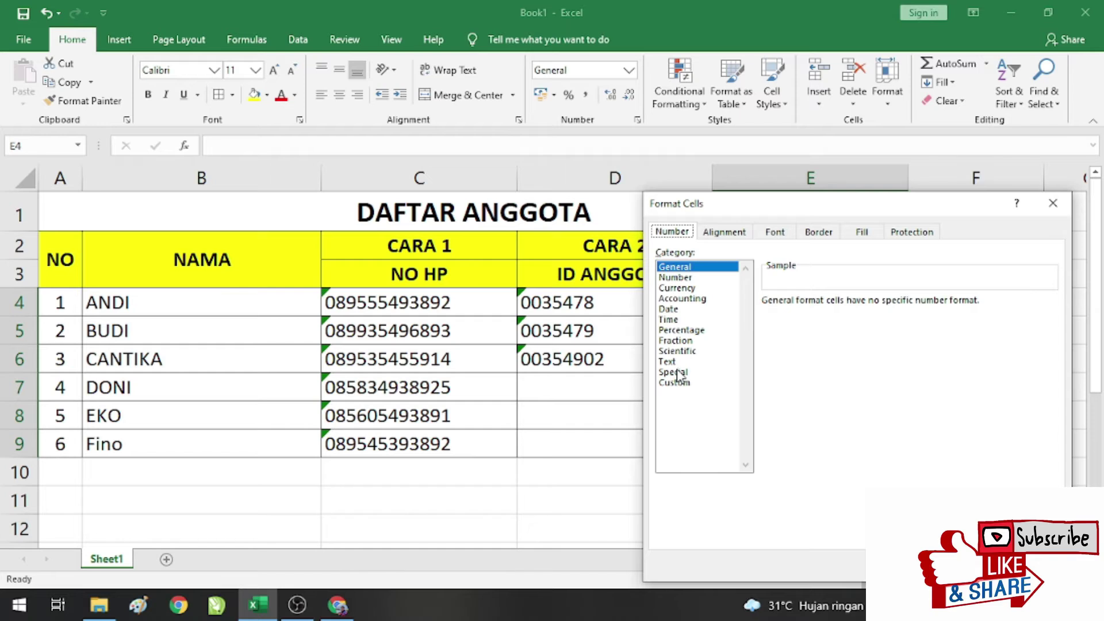
pyautogui.click(674, 384)
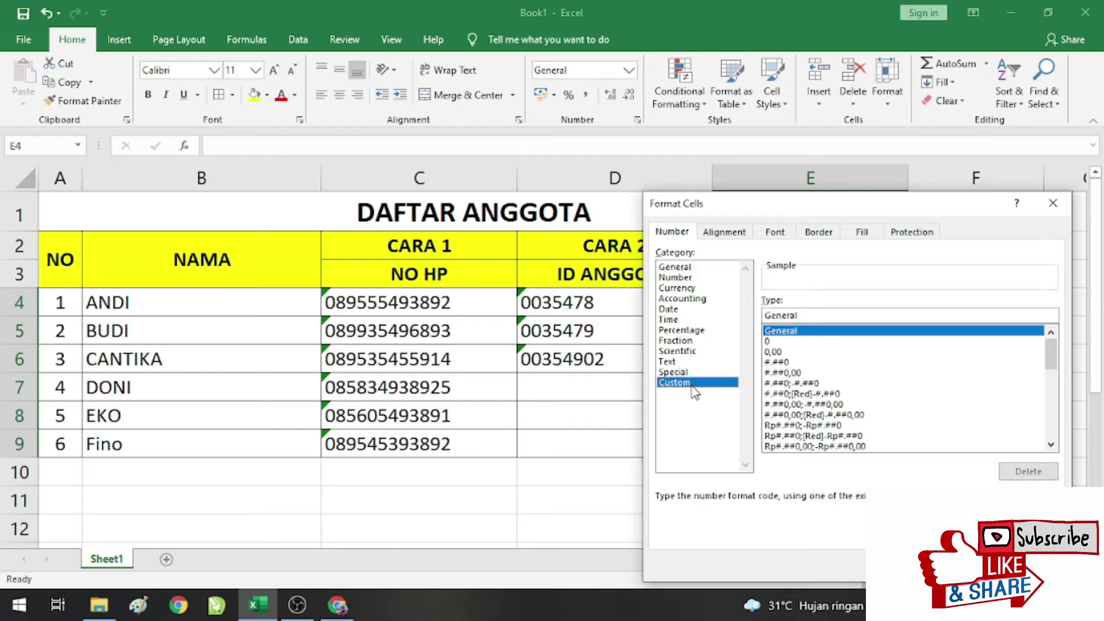
pyautogui.click(825, 315)
pyautogui.moveTo(812, 316); pyautogui.dragTo(764, 317)
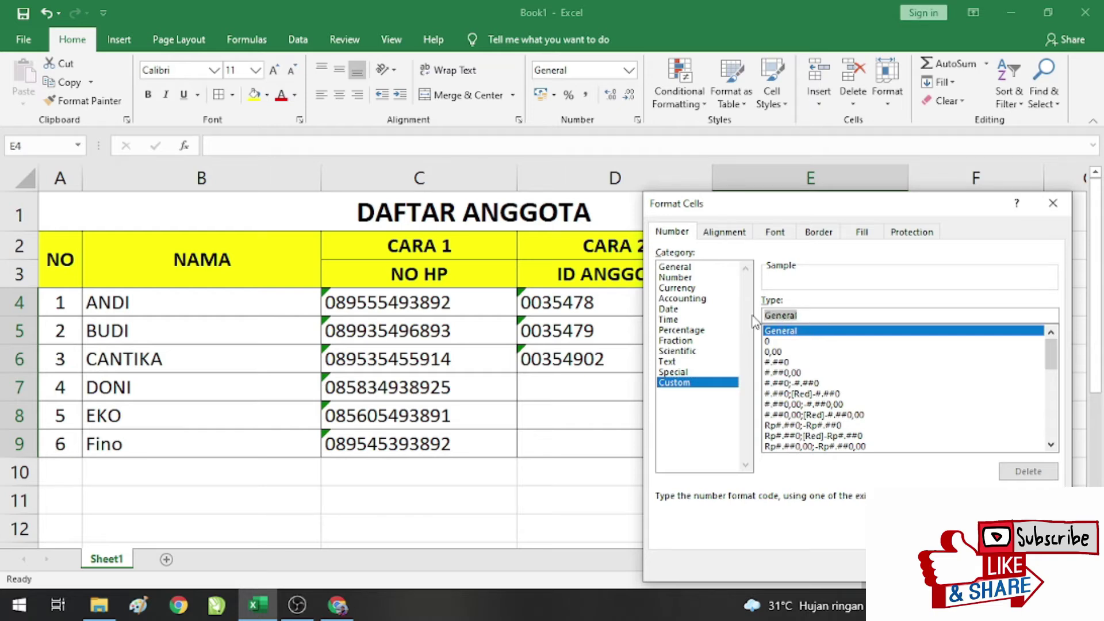
pyautogui.write('0')
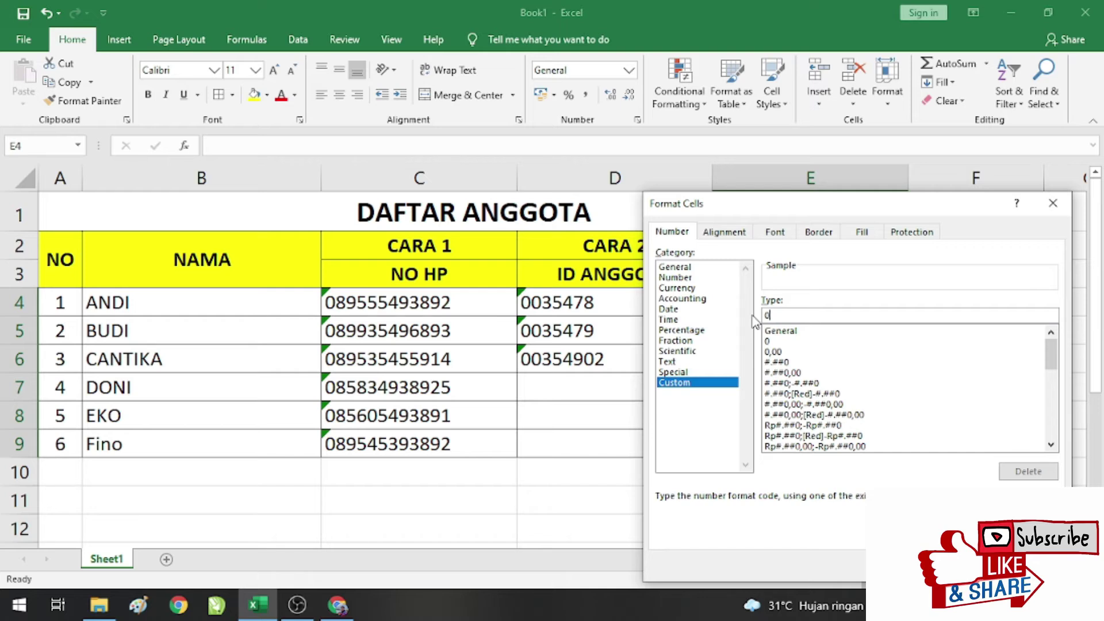
pyautogui.write('0000000000')
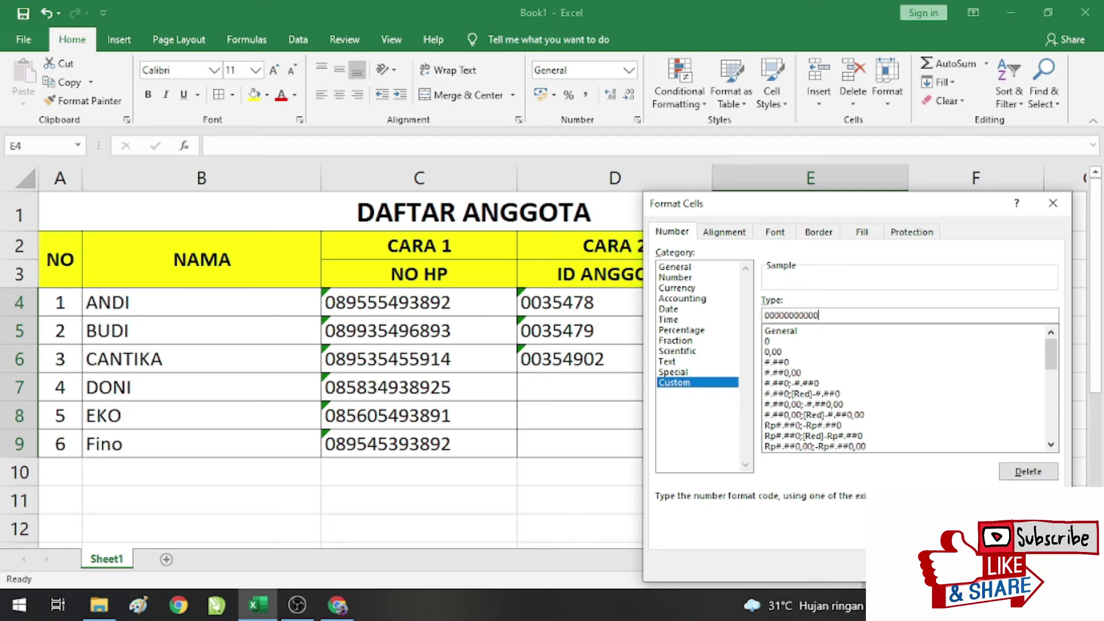
pyautogui.press('Return')
pyautogui.click(795, 305)
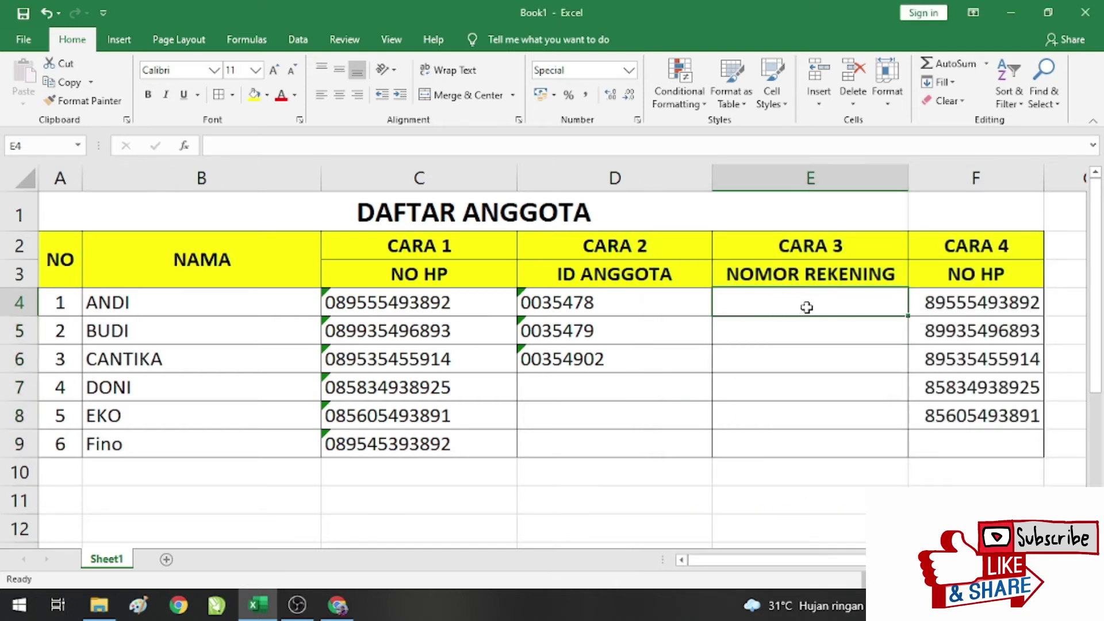
# Step: Enter account numbers 123, 123456789 and 88765476 in E4:E6, displayed zero-padded to eleven digits
pyautogui.write('123')
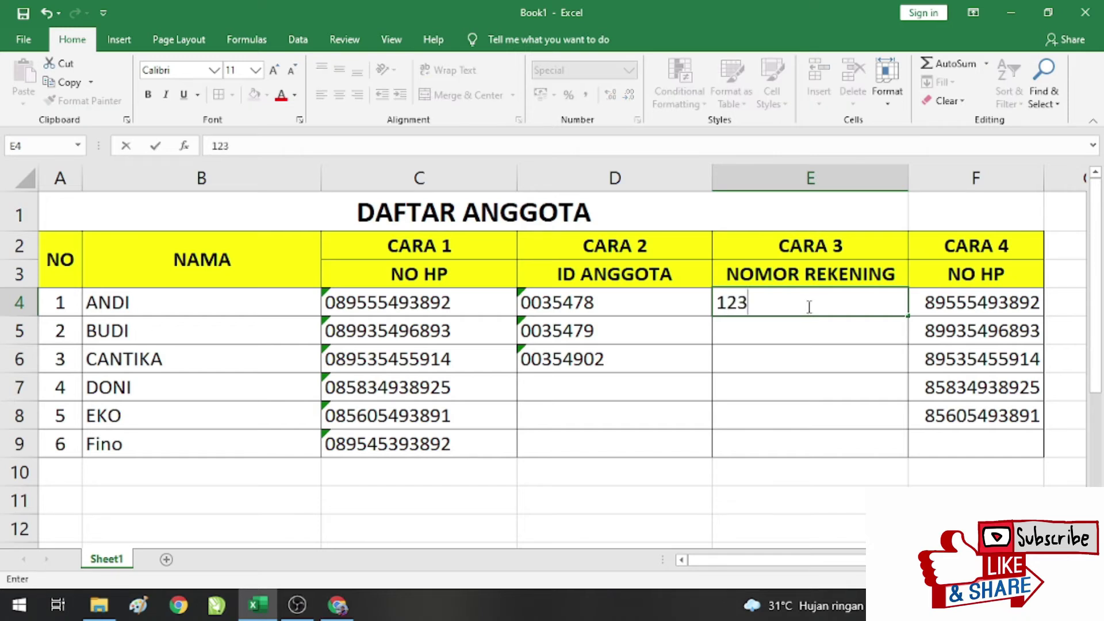
pyautogui.press('Return')
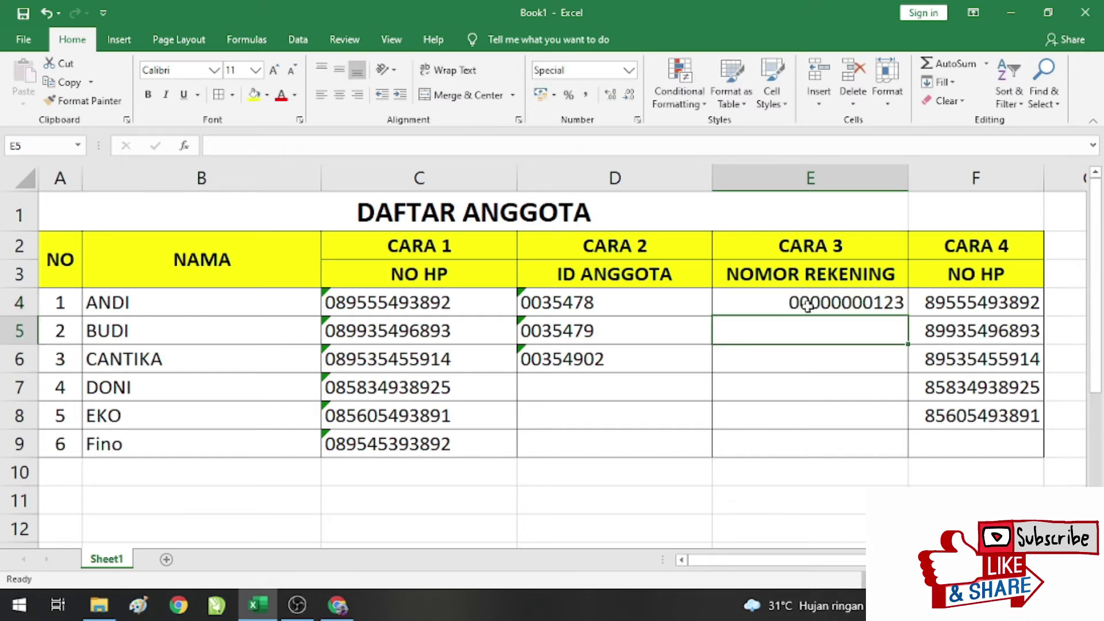
pyautogui.write('1')
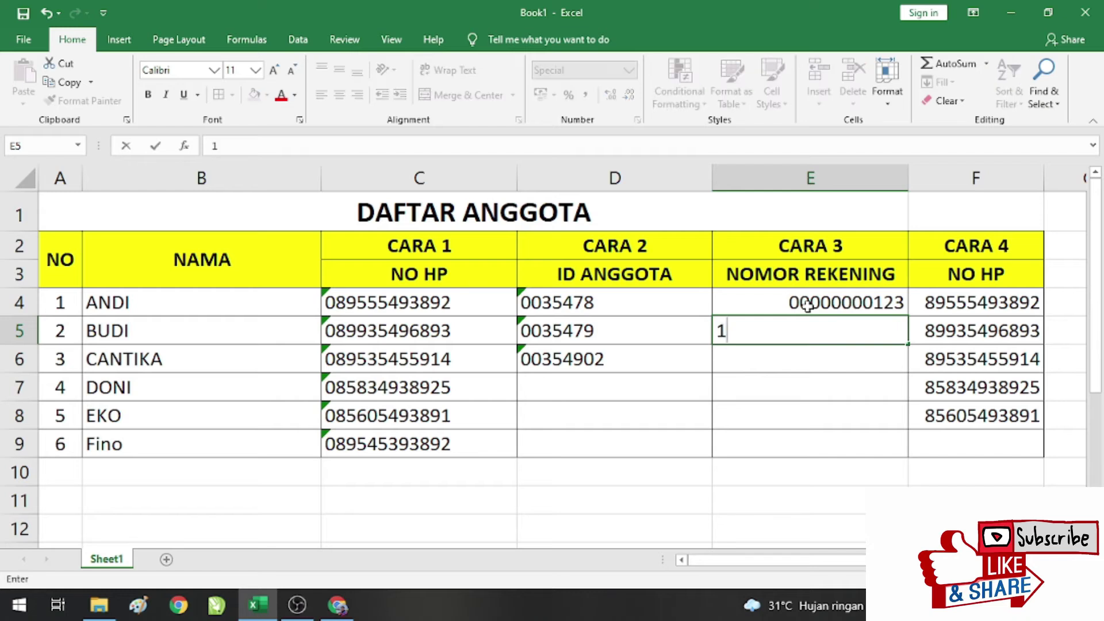
pyautogui.write('23456789')
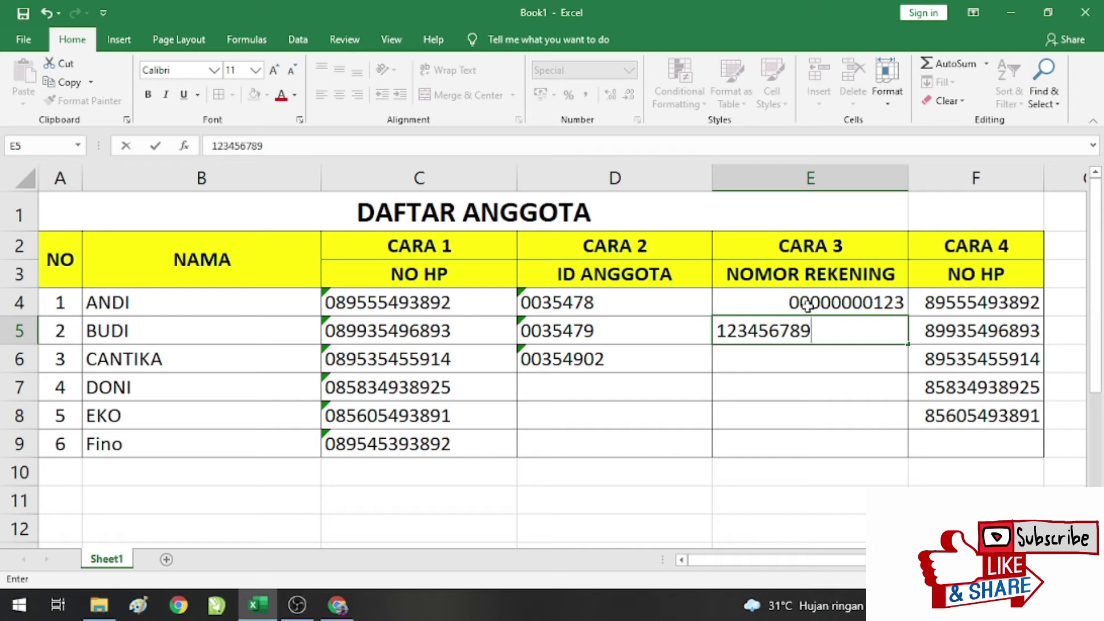
pyautogui.press('Return')
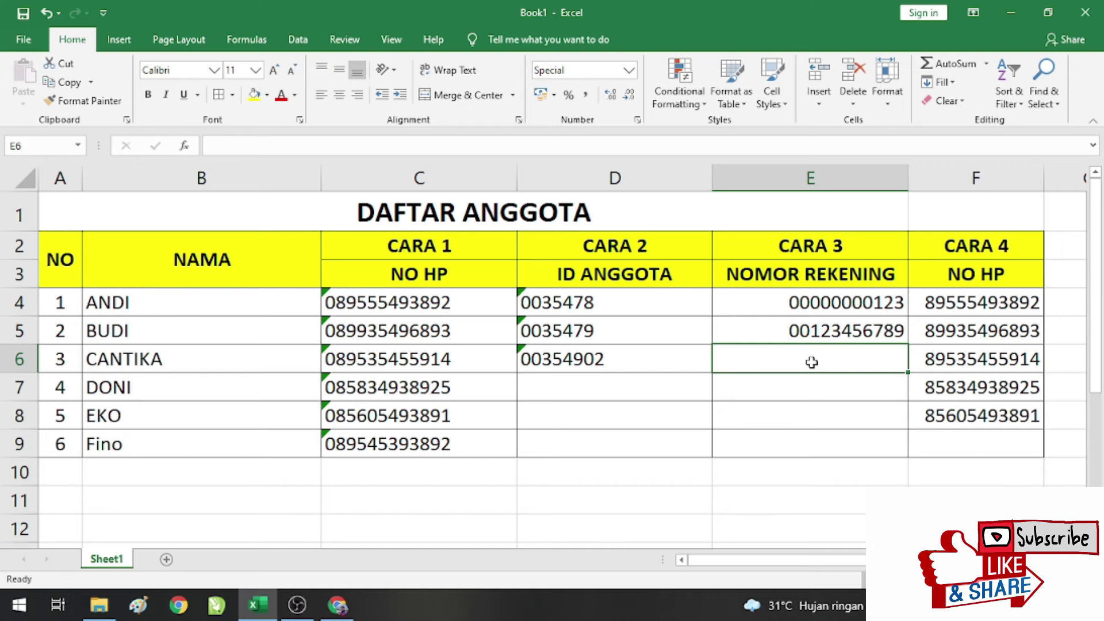
pyautogui.write('887654')
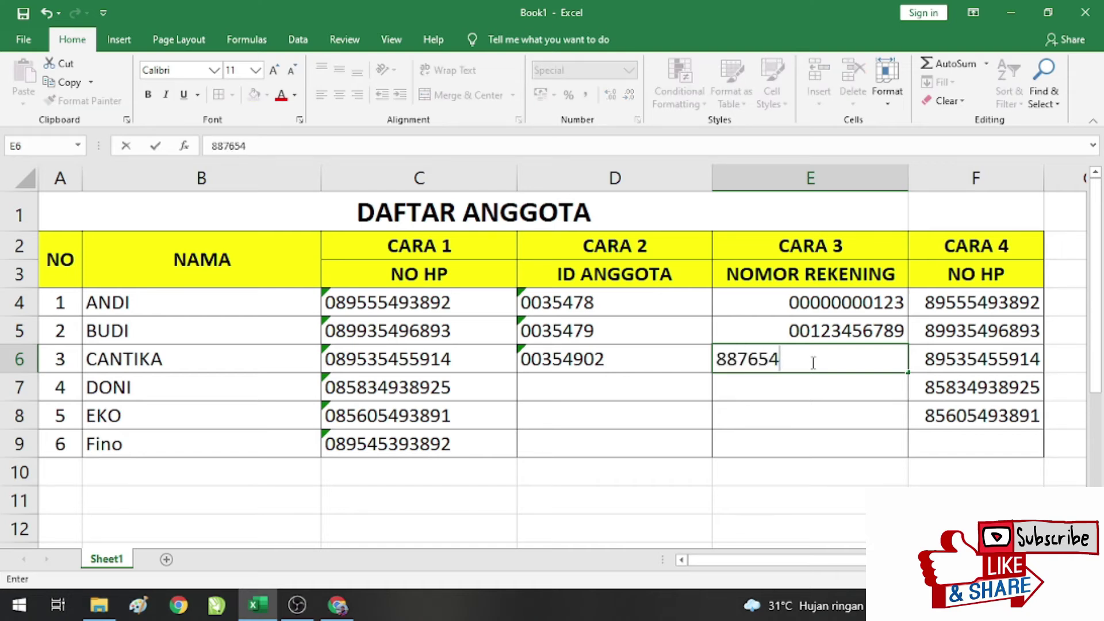
pyautogui.write('76')
pyautogui.press('Return')
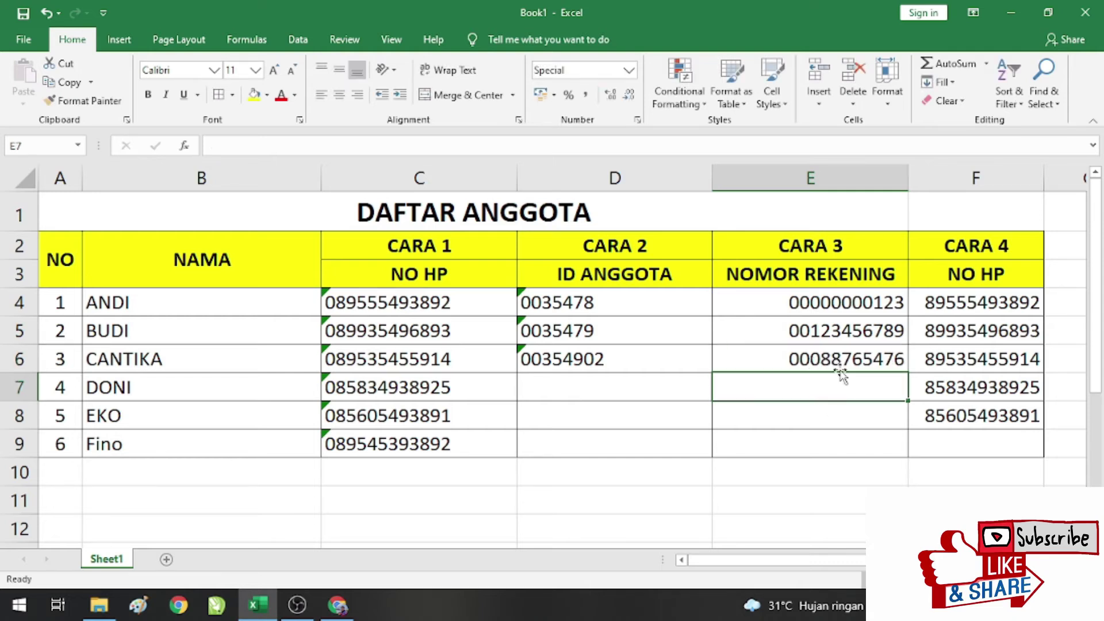
pyautogui.click(816, 361)
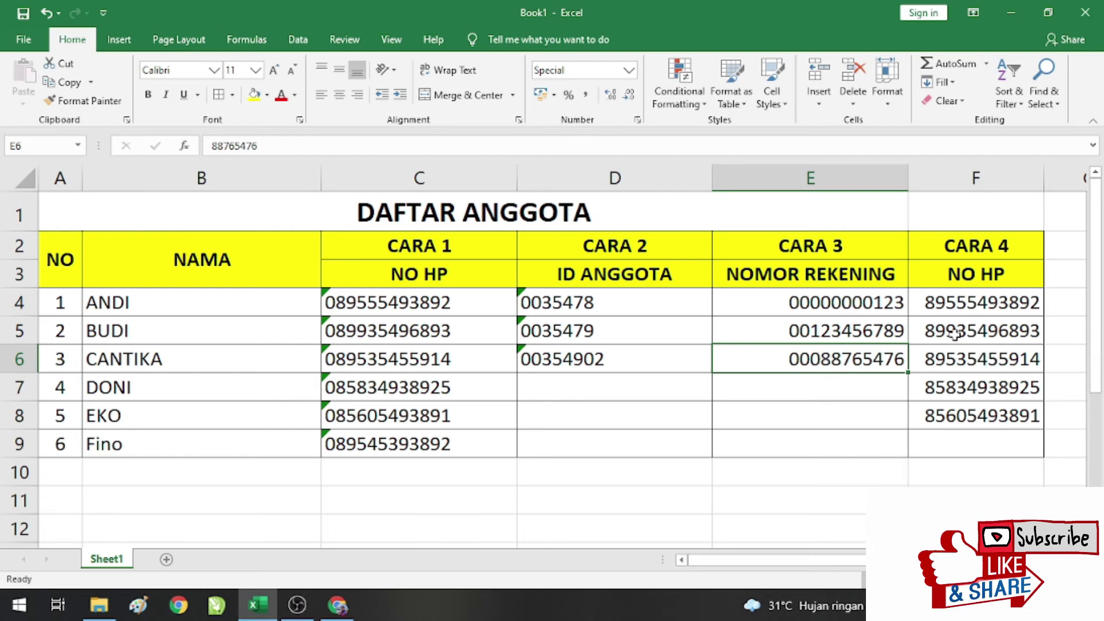
pyautogui.click(981, 308)
pyautogui.hscroll(2, 981, 308)
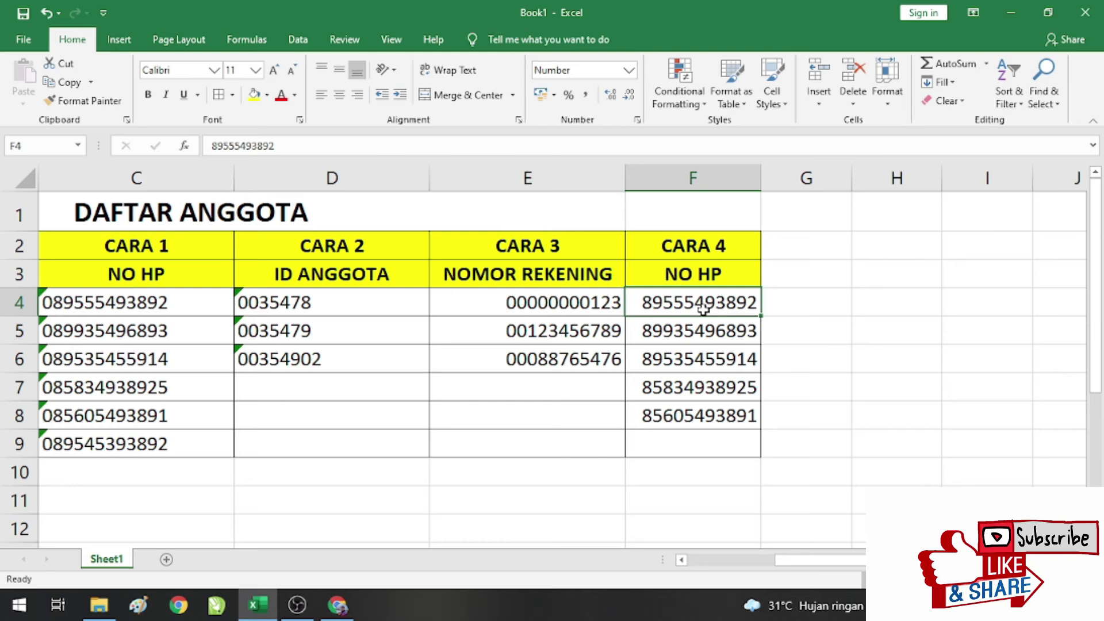
pyautogui.moveTo(645, 304); pyautogui.dragTo(646, 424)
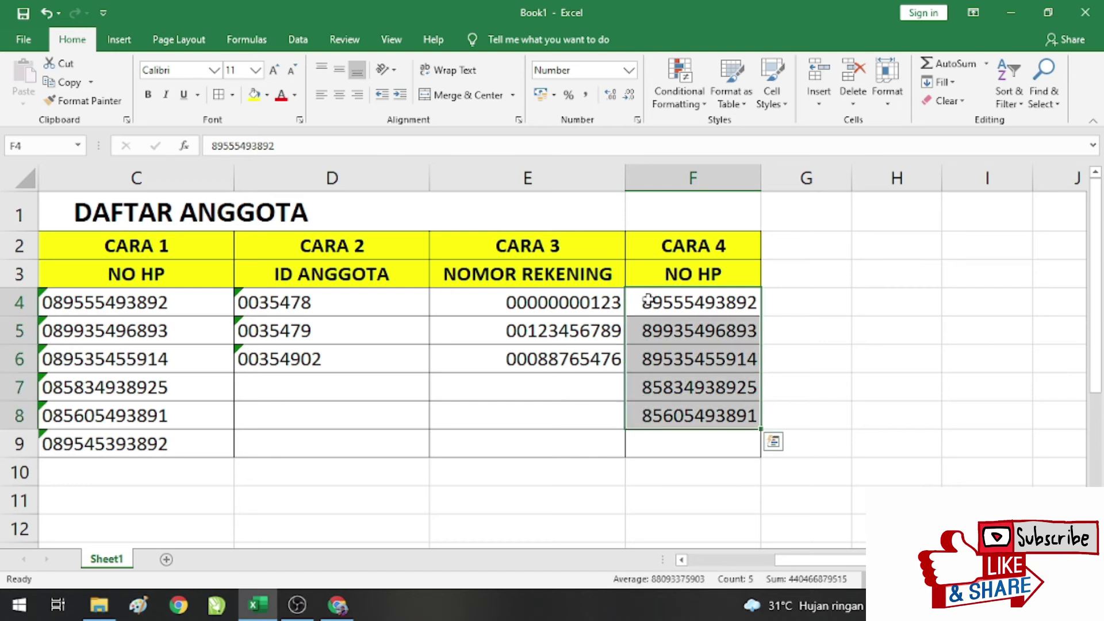
pyautogui.click(647, 301)
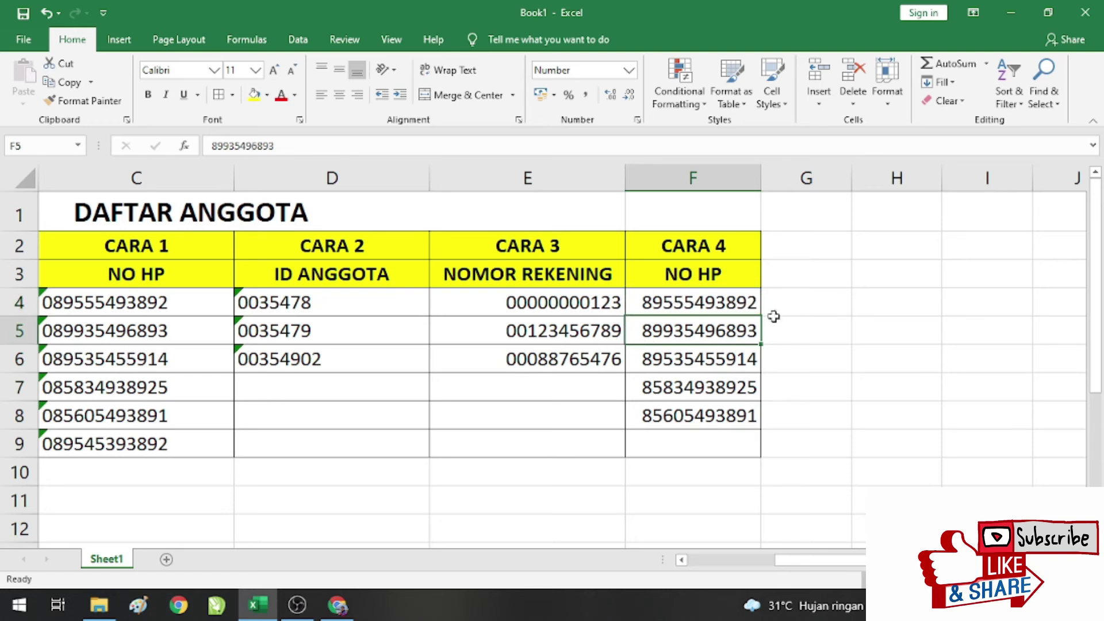
pyautogui.moveTo(635, 295); pyautogui.dragTo(647, 405)
pyautogui.click(661, 303)
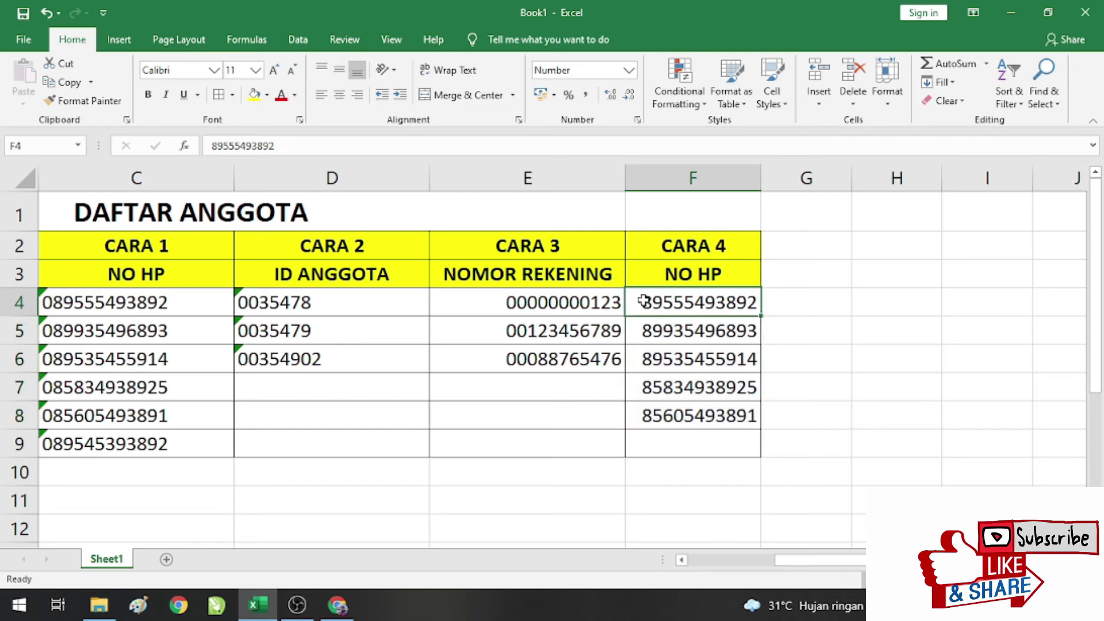
pyautogui.click(653, 362)
pyautogui.click(644, 301)
pyautogui.click(671, 350)
pyautogui.click(679, 300)
pyautogui.click(797, 308)
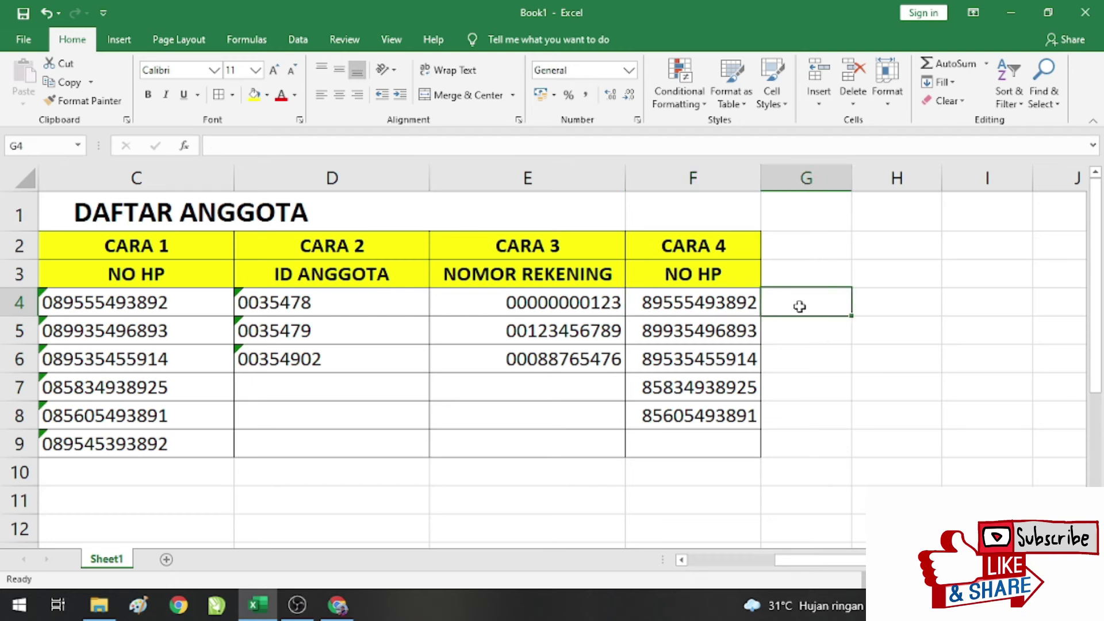
# Step: Fill the formula =0&F4 down helper column G for rows 4 to 8
pyautogui.write('=')
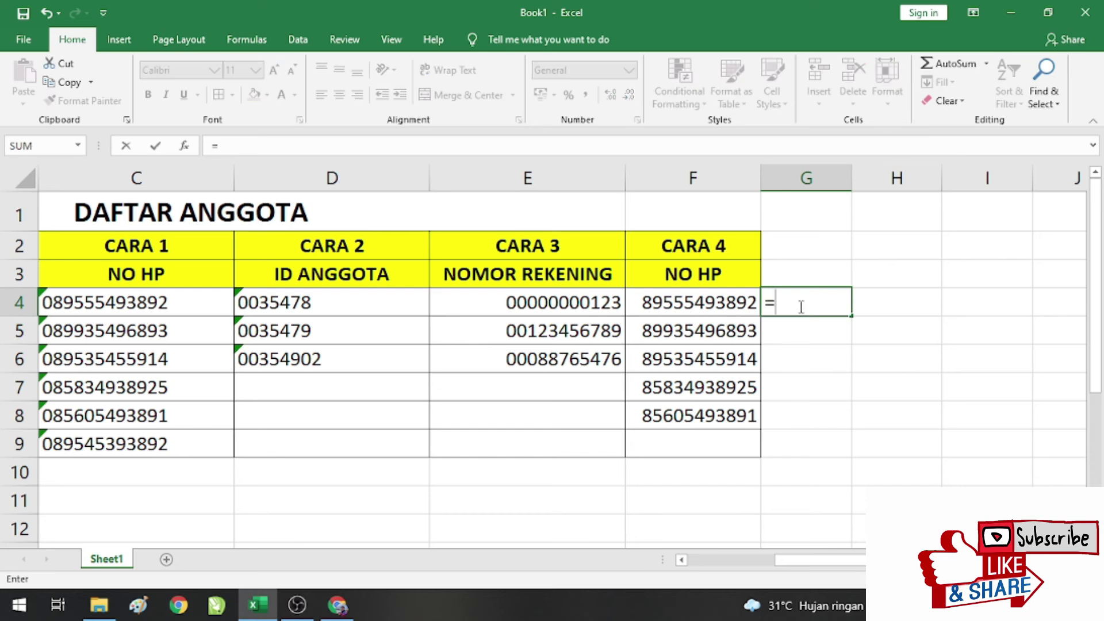
pyautogui.write('0&')
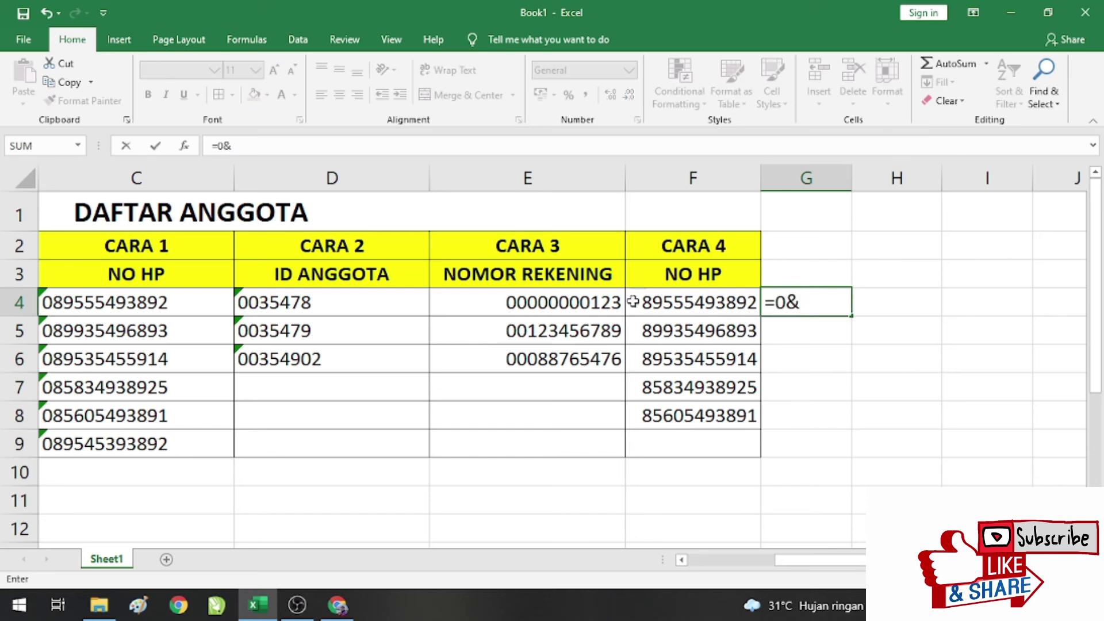
pyautogui.click(675, 304)
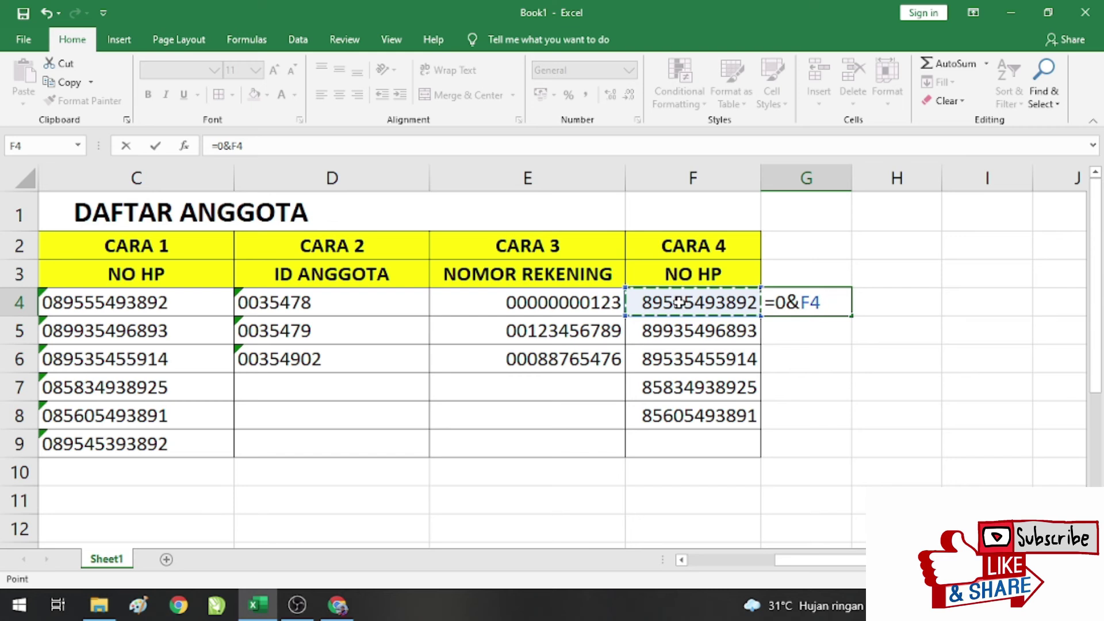
pyautogui.press('Return')
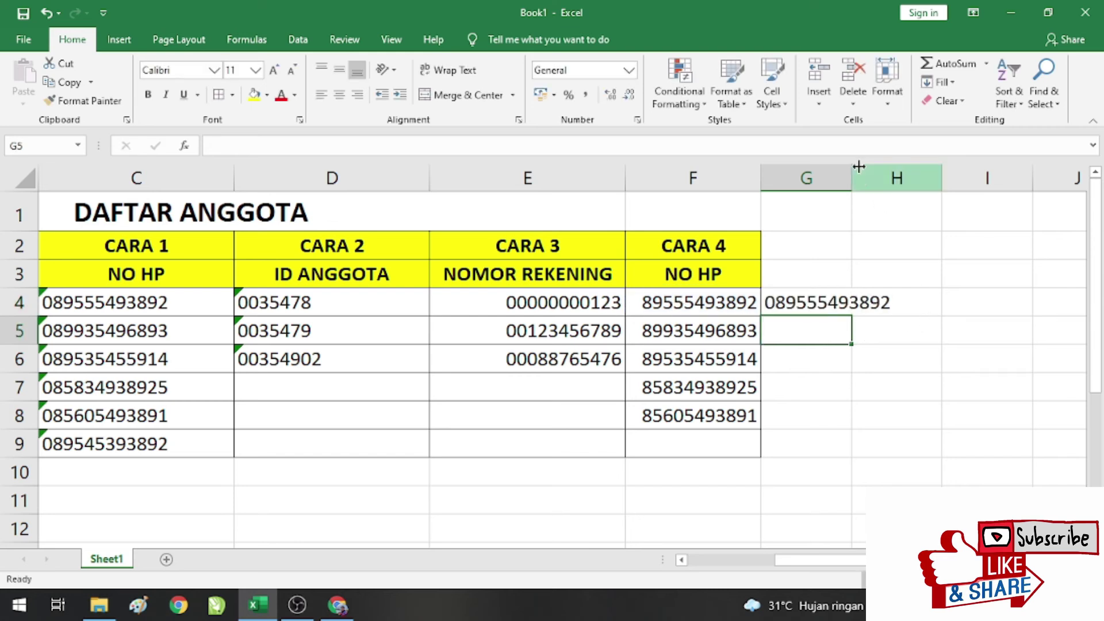
pyautogui.doubleClick(850, 178)
pyautogui.click(845, 304)
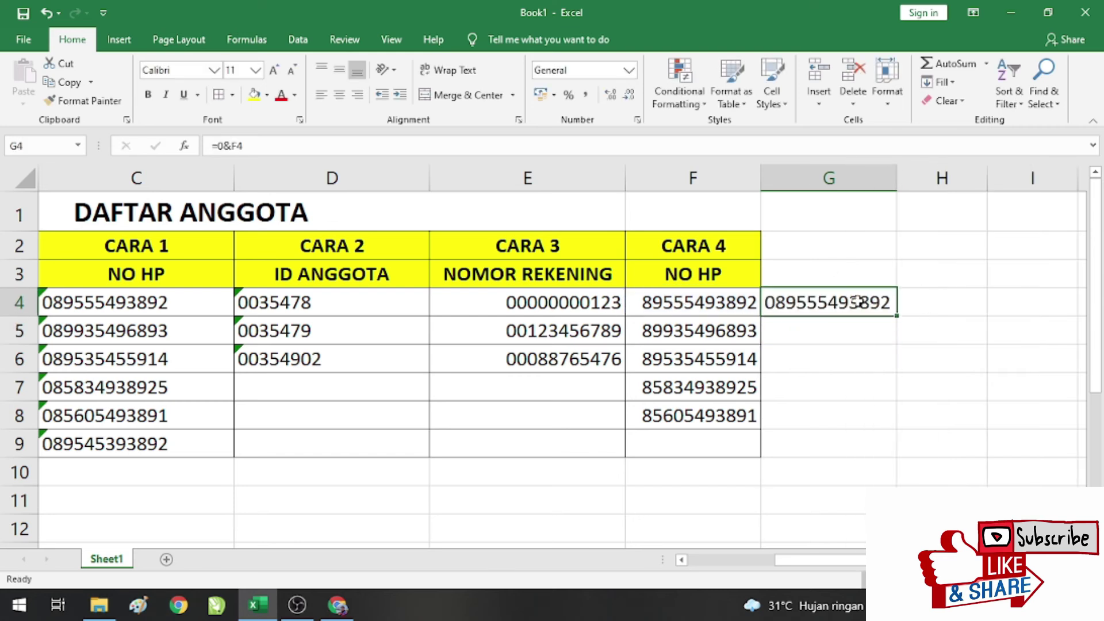
pyautogui.doubleClick(895, 314)
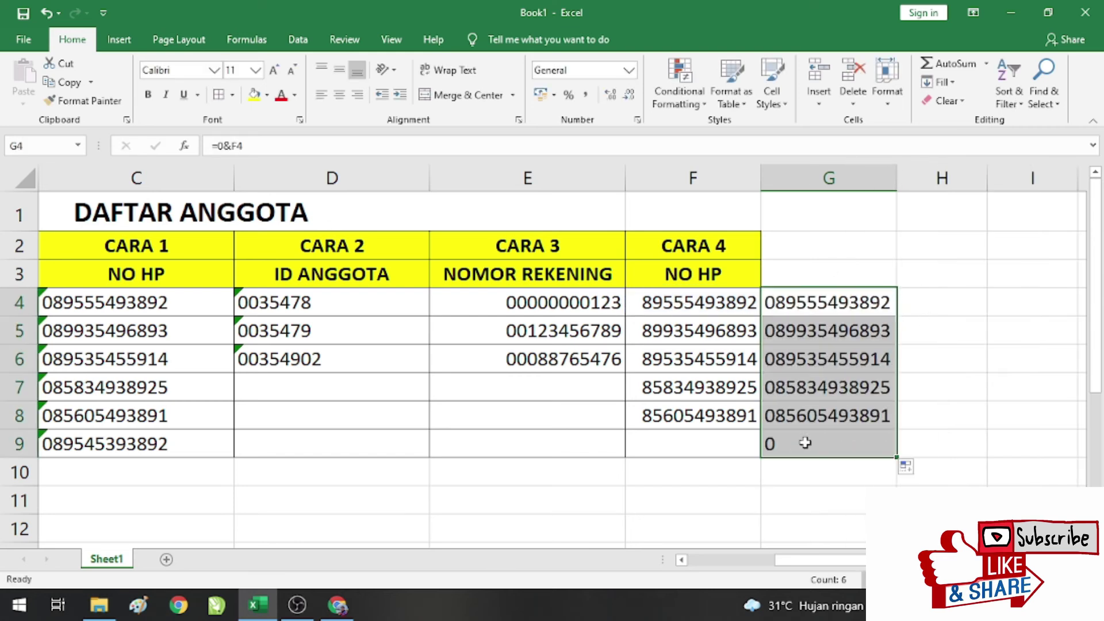
pyautogui.click(868, 424)
pyautogui.press('Down')
pyautogui.press('Delete')
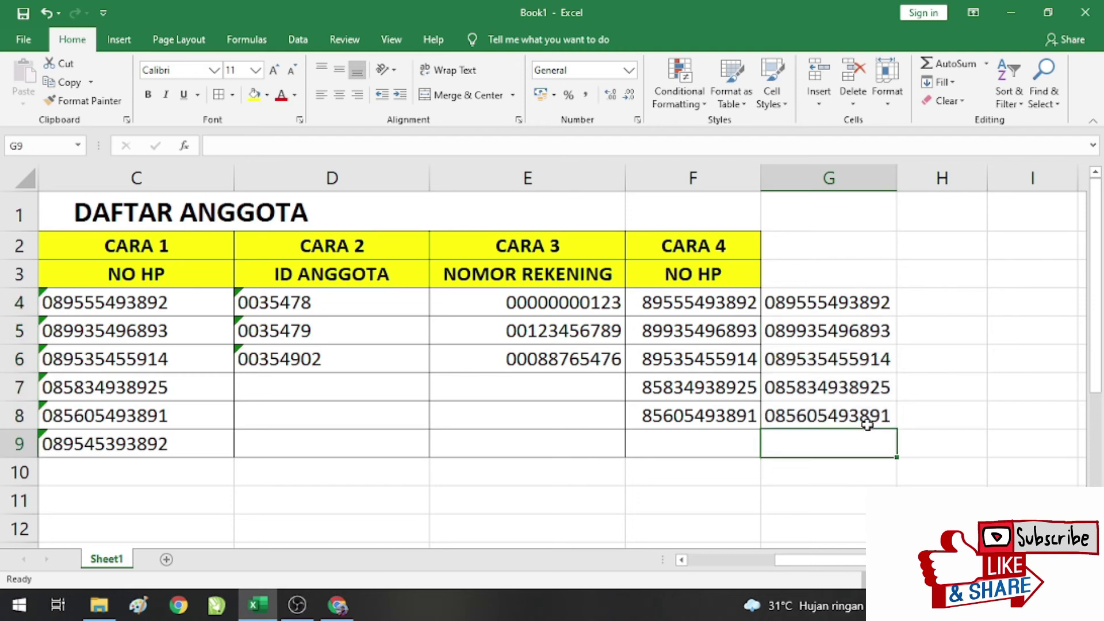
pyautogui.click(808, 415)
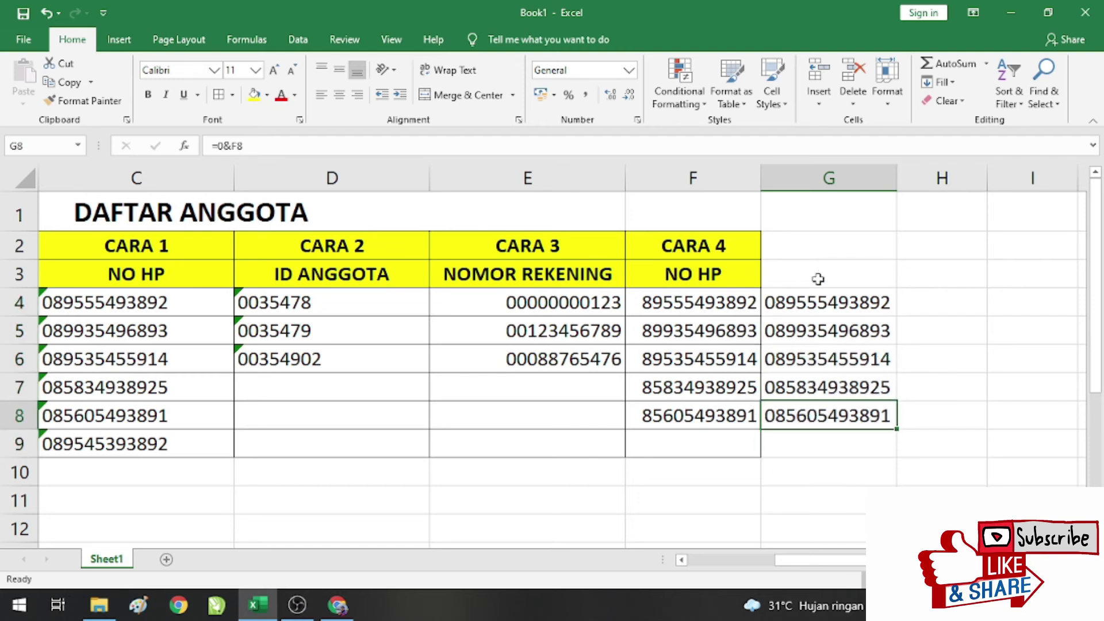
# Step: Copy G4:G8 and paste them as values over the phone numbers in F4:F8
pyautogui.moveTo(814, 311); pyautogui.dragTo(809, 410)
pyautogui.hotkey('ctrl', 'c')
pyautogui.click(712, 302)
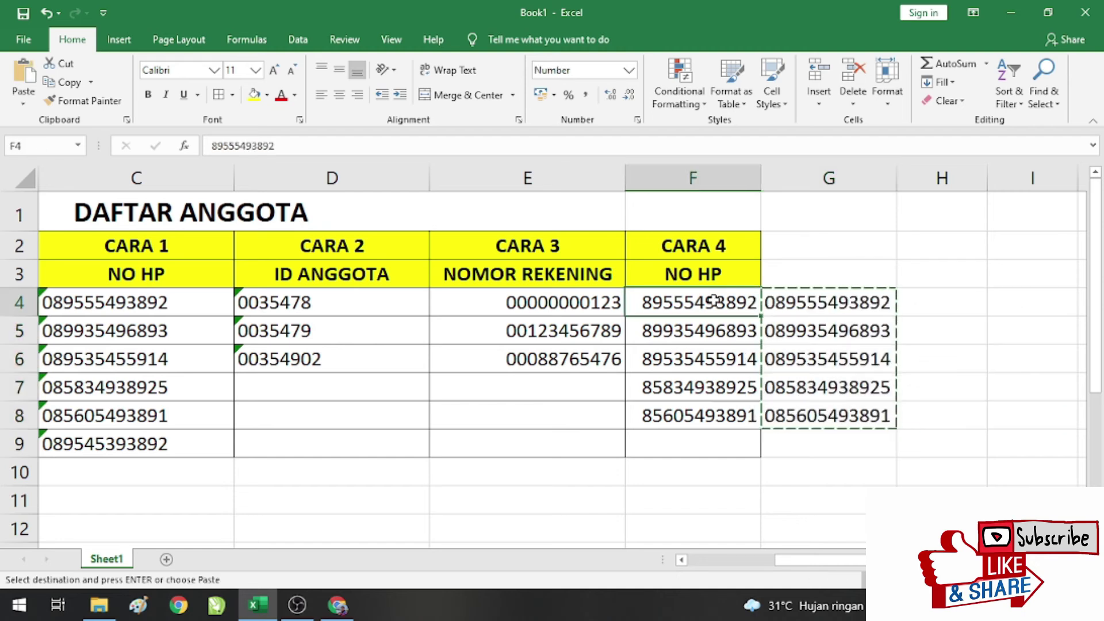
pyautogui.rightClick(714, 302)
pyautogui.click(772, 292)
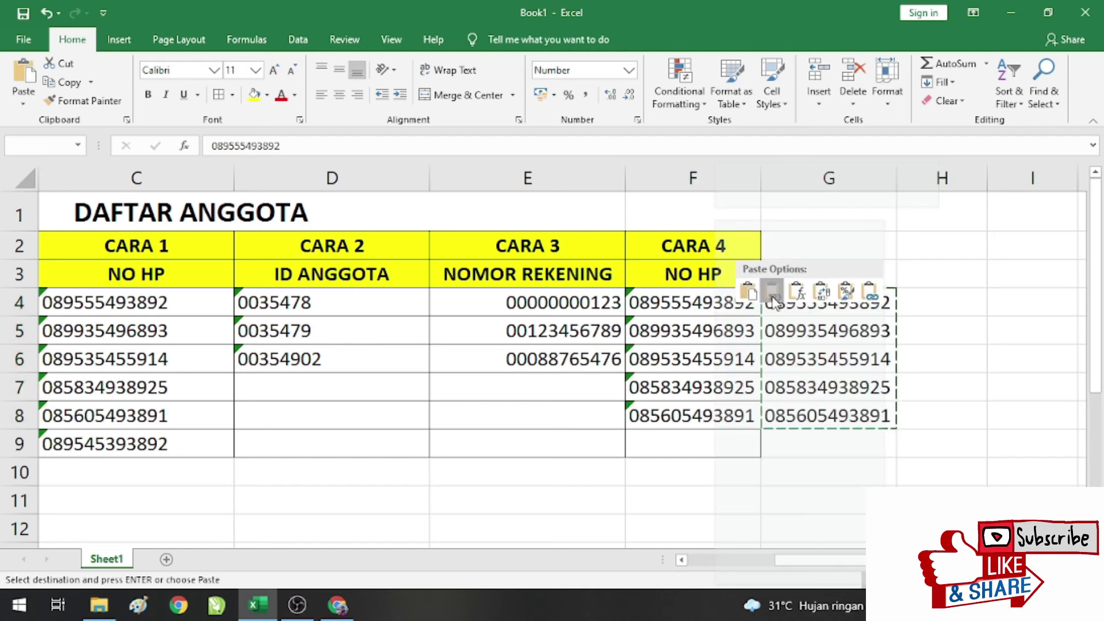
# Step: Delete the helper column G
pyautogui.click(849, 179)
pyautogui.click(853, 86)
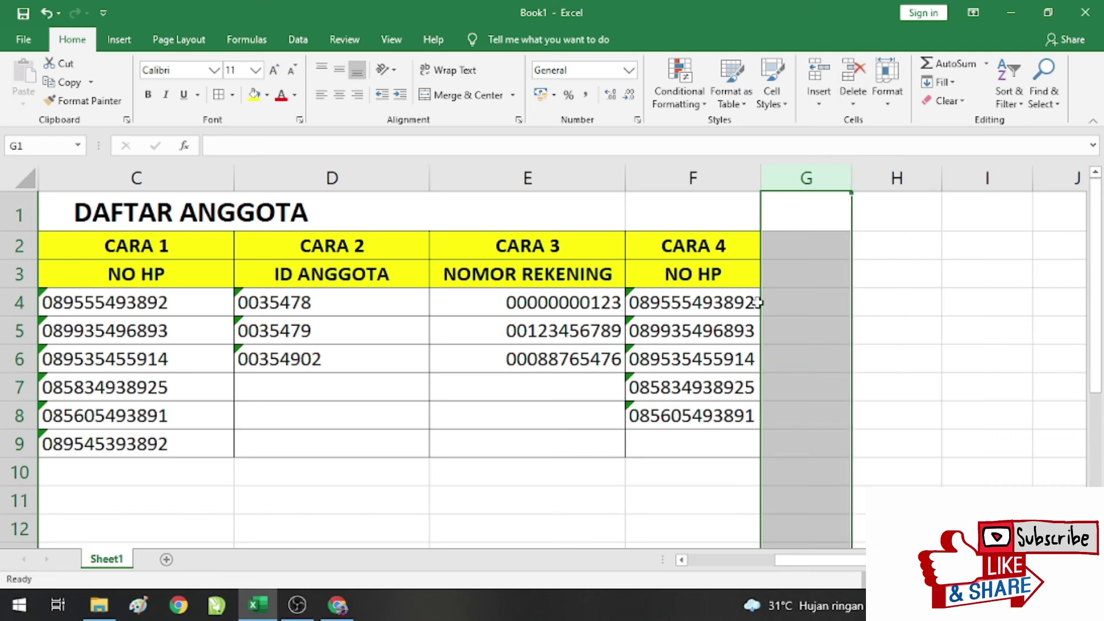
pyautogui.click(673, 305)
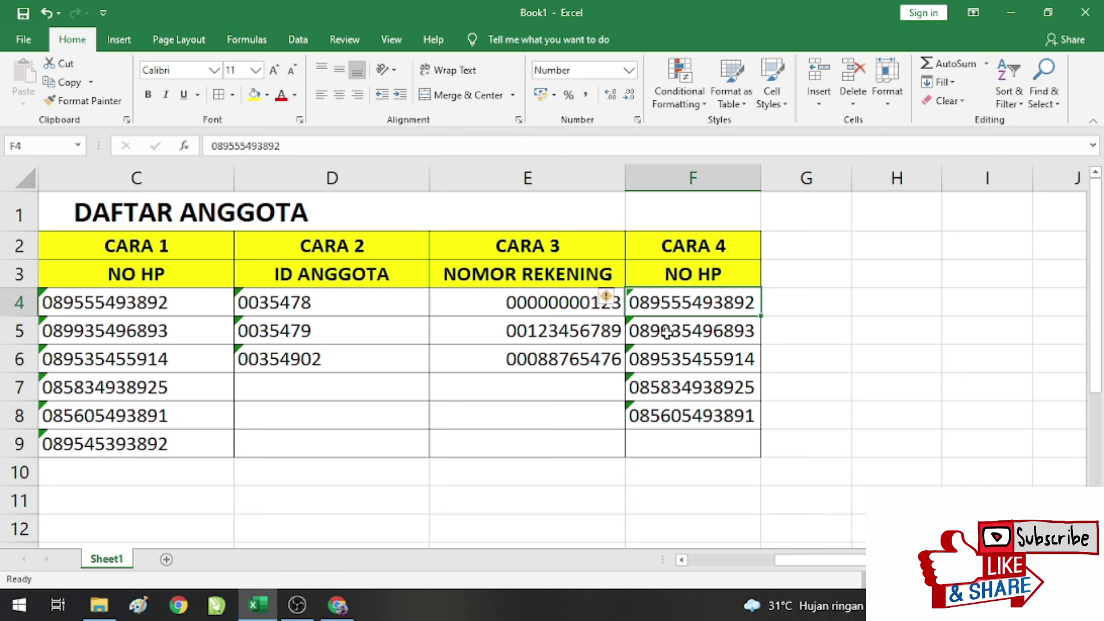
pyautogui.click(812, 305)
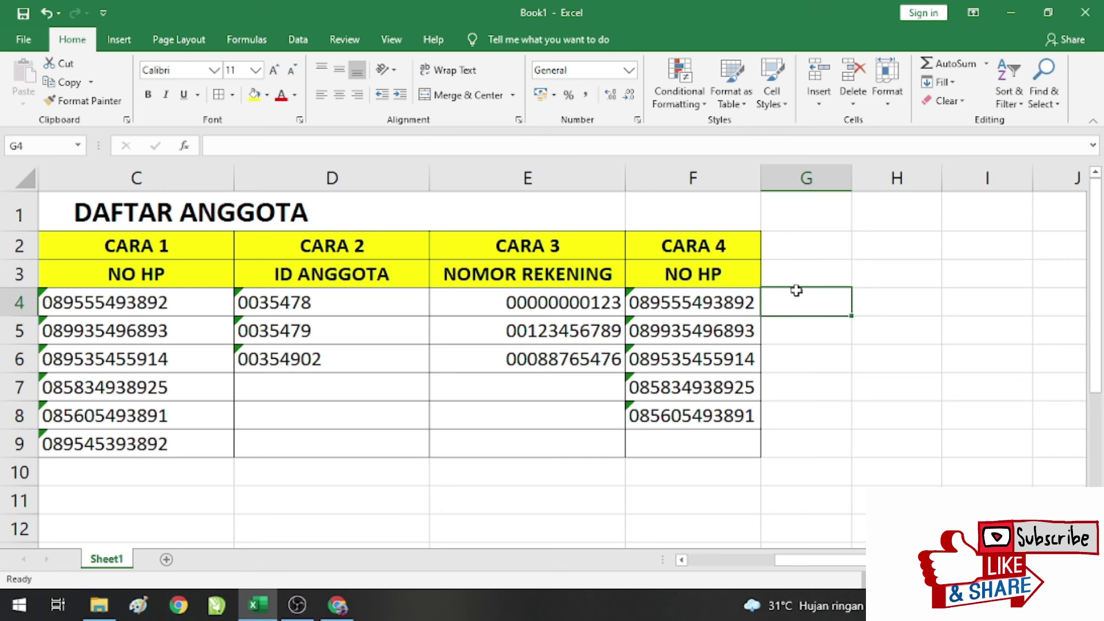
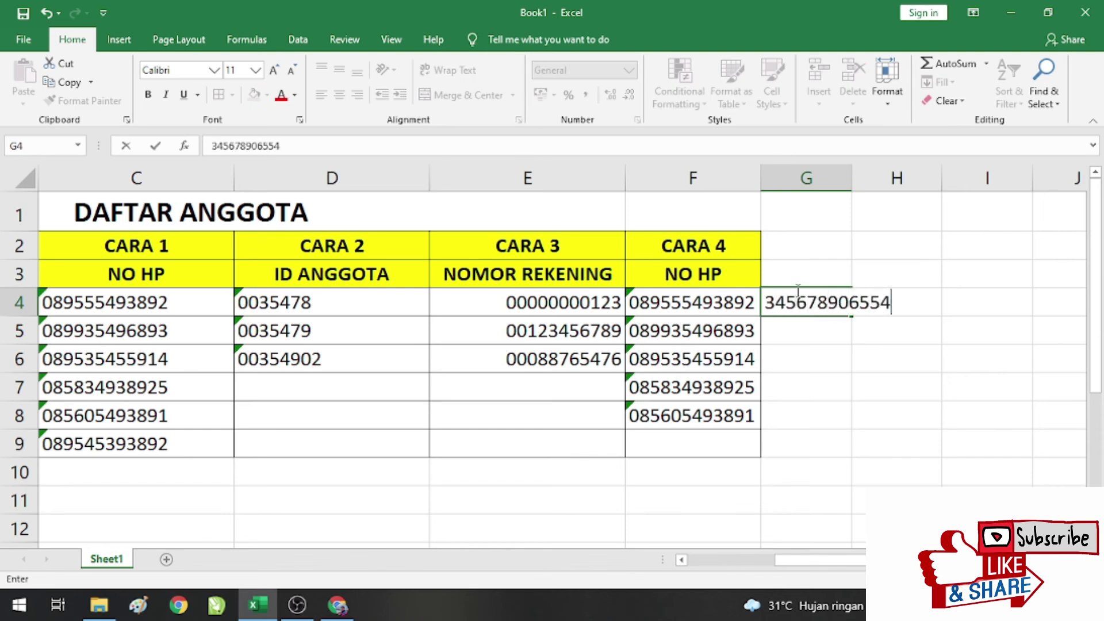
pyautogui.press('Return')
pyautogui.click(863, 291)
pyautogui.moveTo(885, 172); pyautogui.dragTo(932, 192)
pyautogui.doubleClick(854, 302)
pyautogui.click(875, 377)
pyautogui.click(894, 304)
pyautogui.click(994, 300)
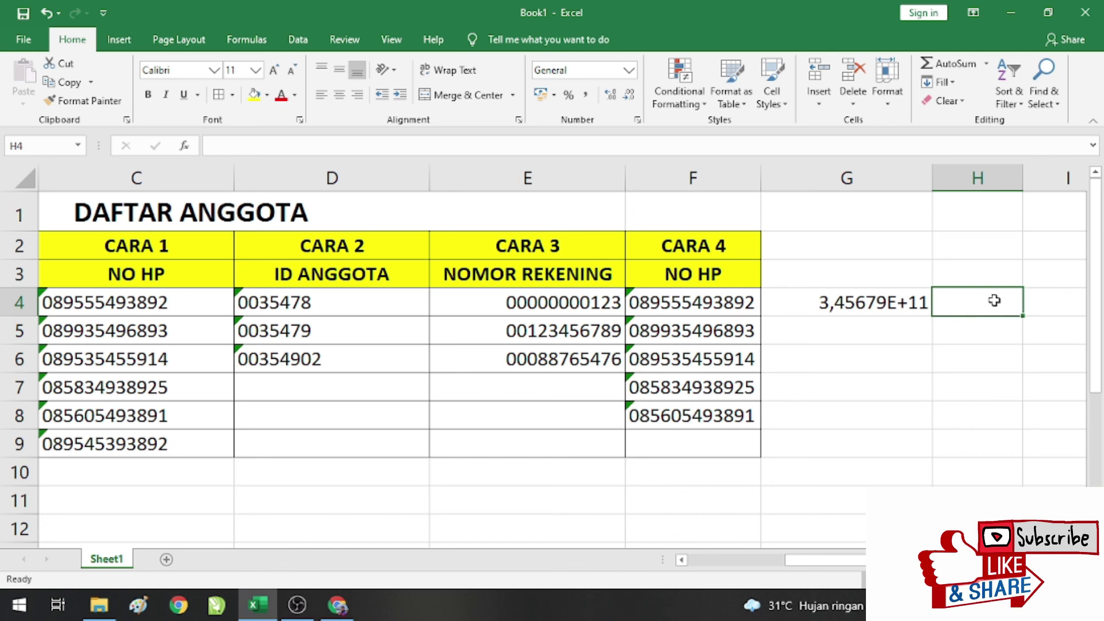
pyautogui.click(914, 300)
pyautogui.click(628, 70)
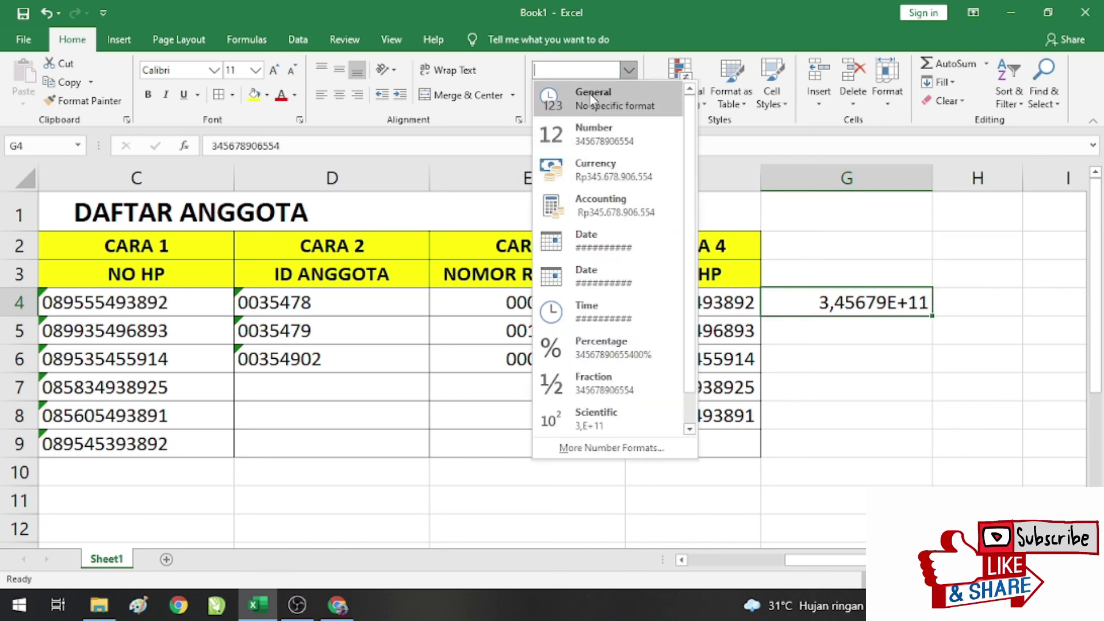
pyautogui.click(597, 133)
pyautogui.click(870, 323)
pyautogui.click(910, 310)
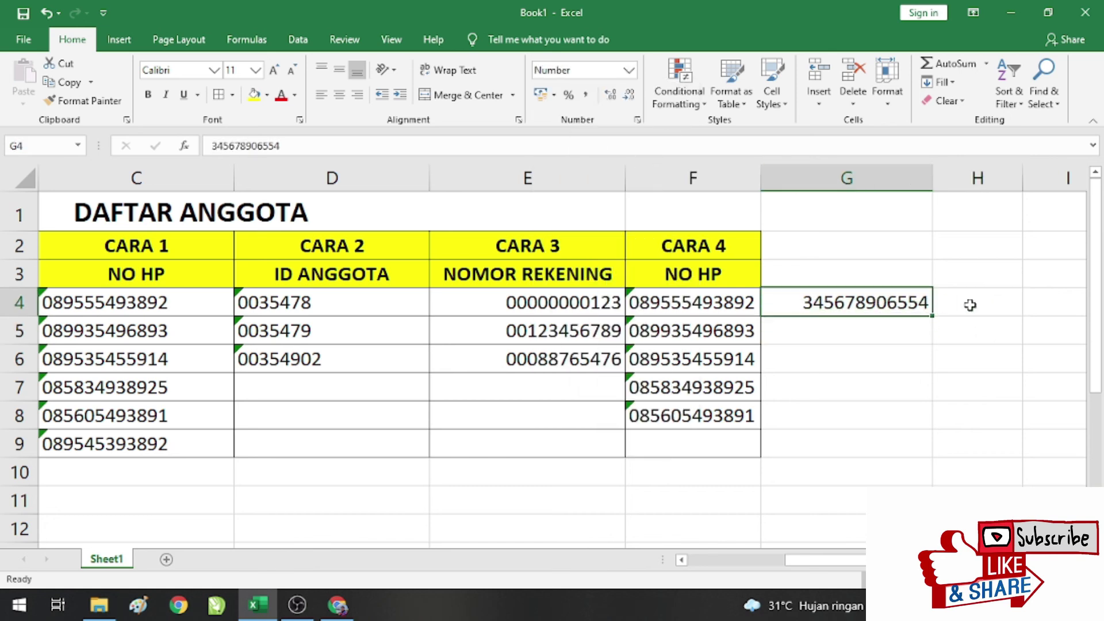
pyautogui.click(970, 305)
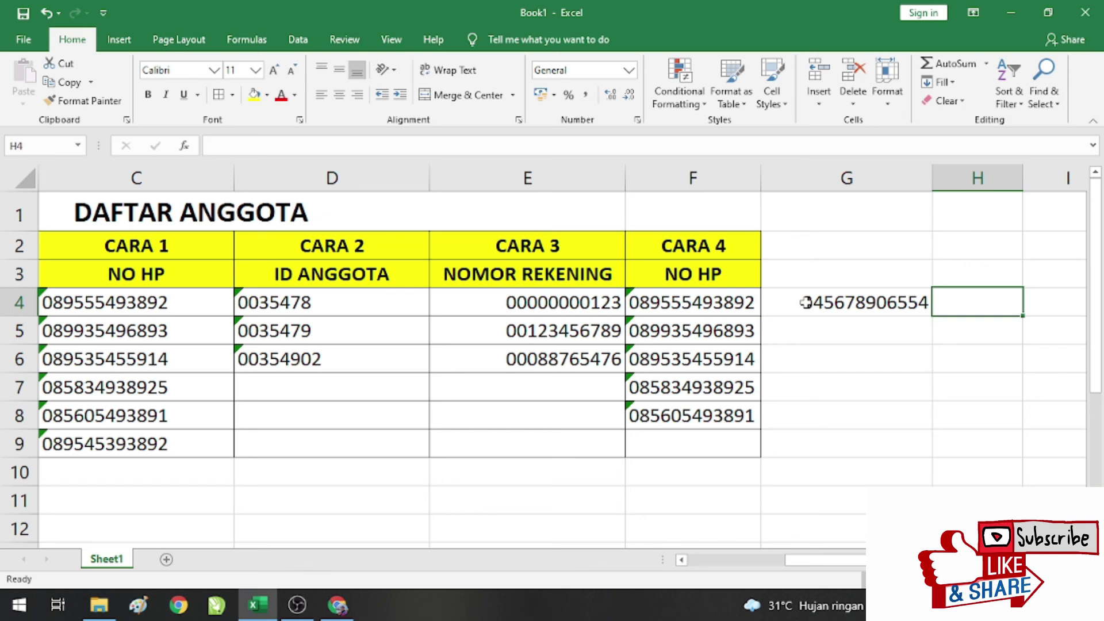
# Step: Enter =0&0&G4 in H4 and paste its result into G4 as a value
pyautogui.write('=')
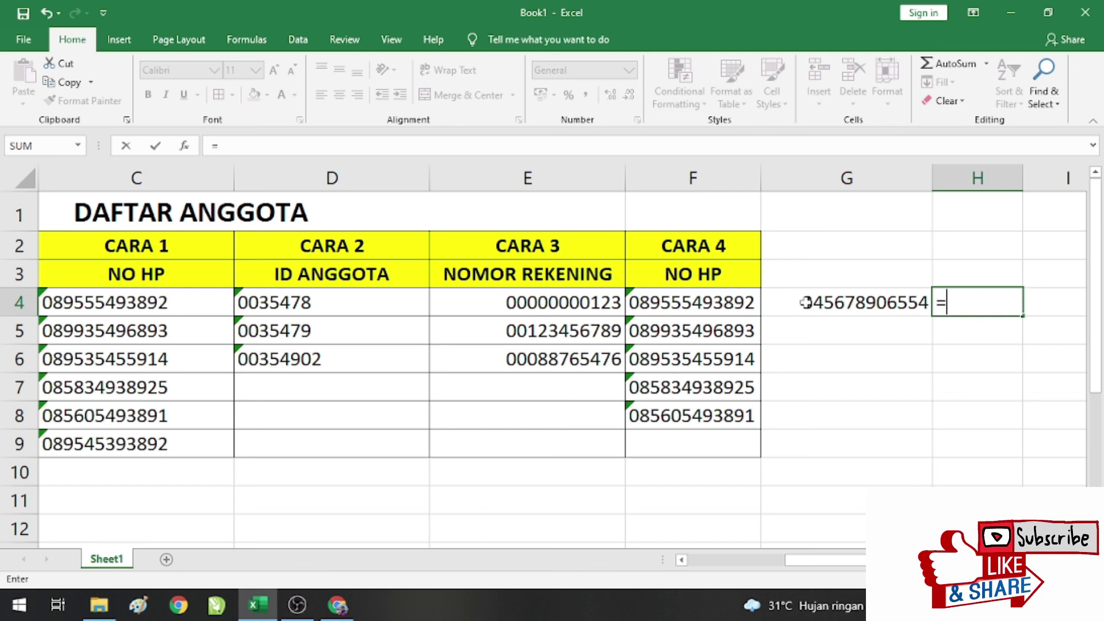
pyautogui.write('0&0&')
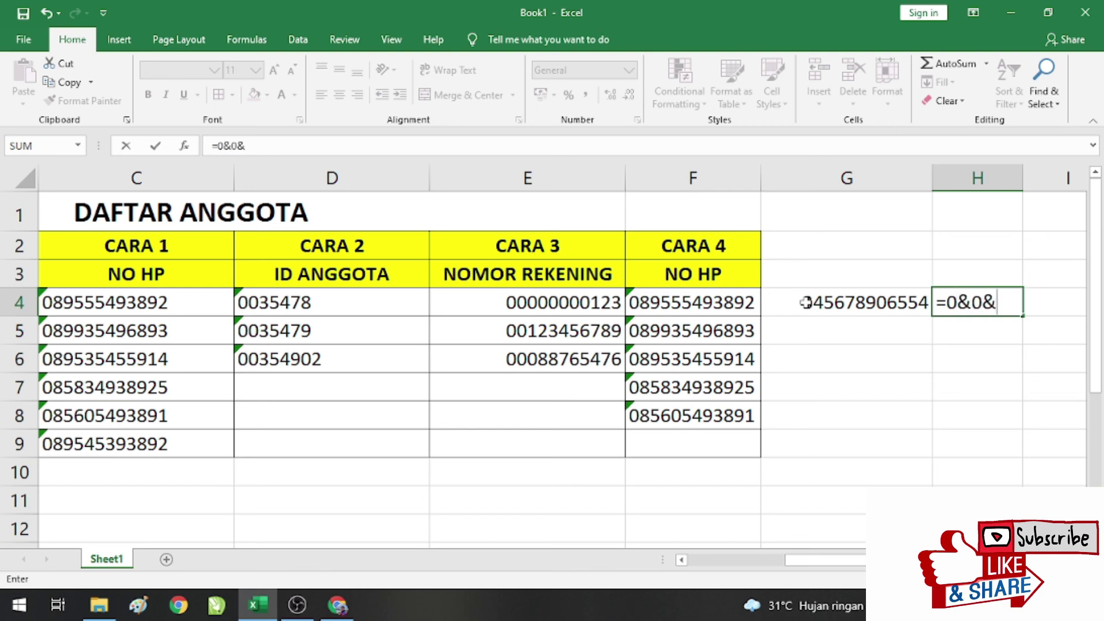
pyautogui.click(847, 303)
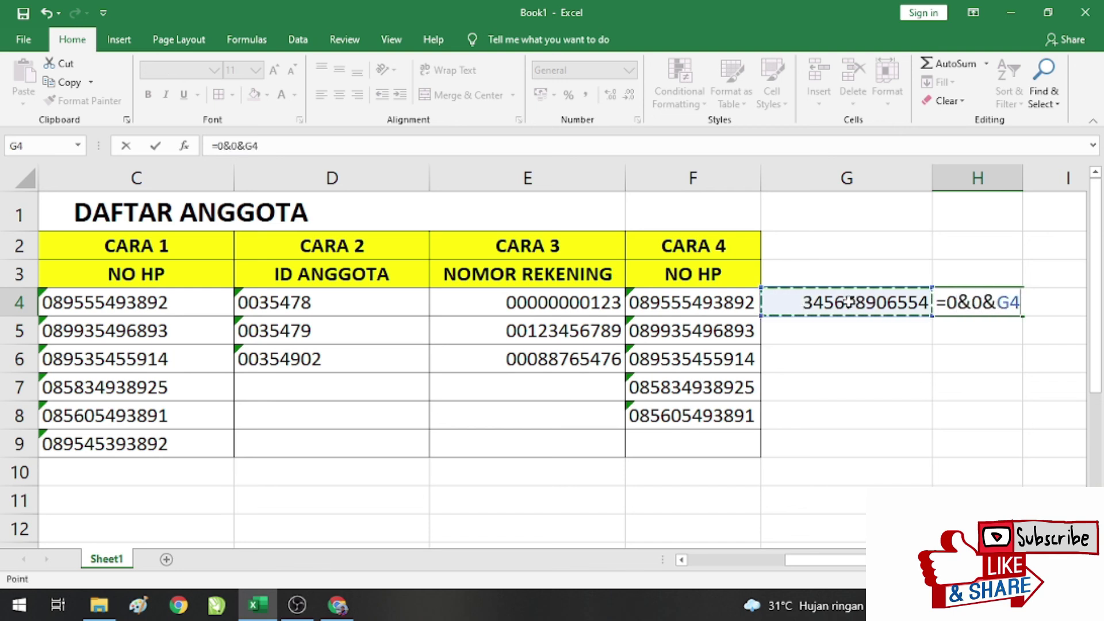
pyautogui.press('Return')
pyautogui.click(956, 297)
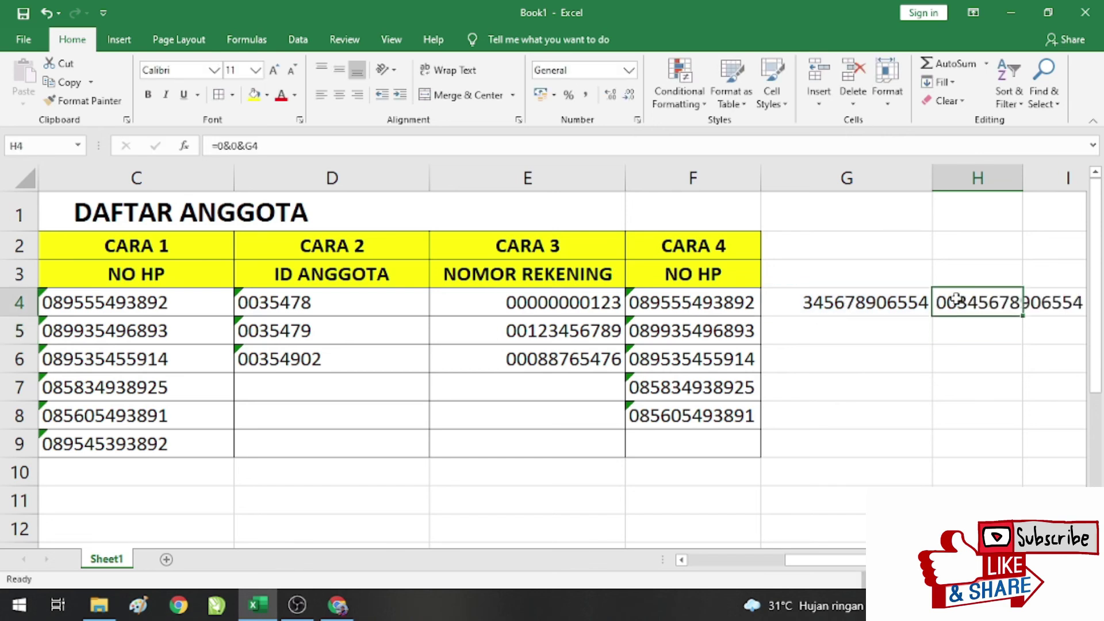
pyautogui.click(912, 298)
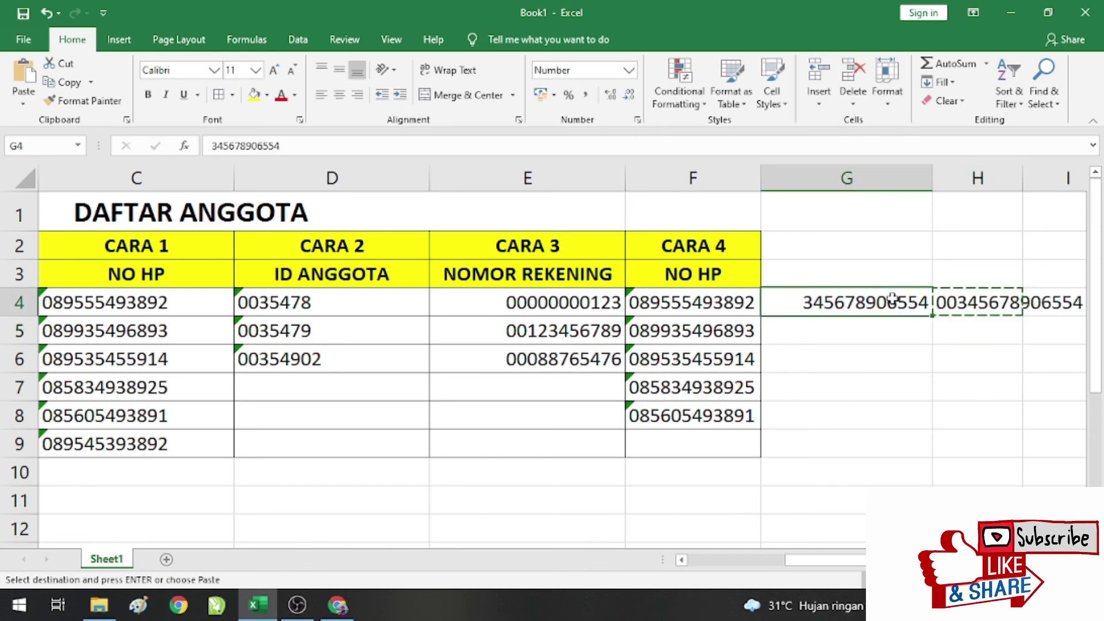
pyautogui.rightClick(892, 300)
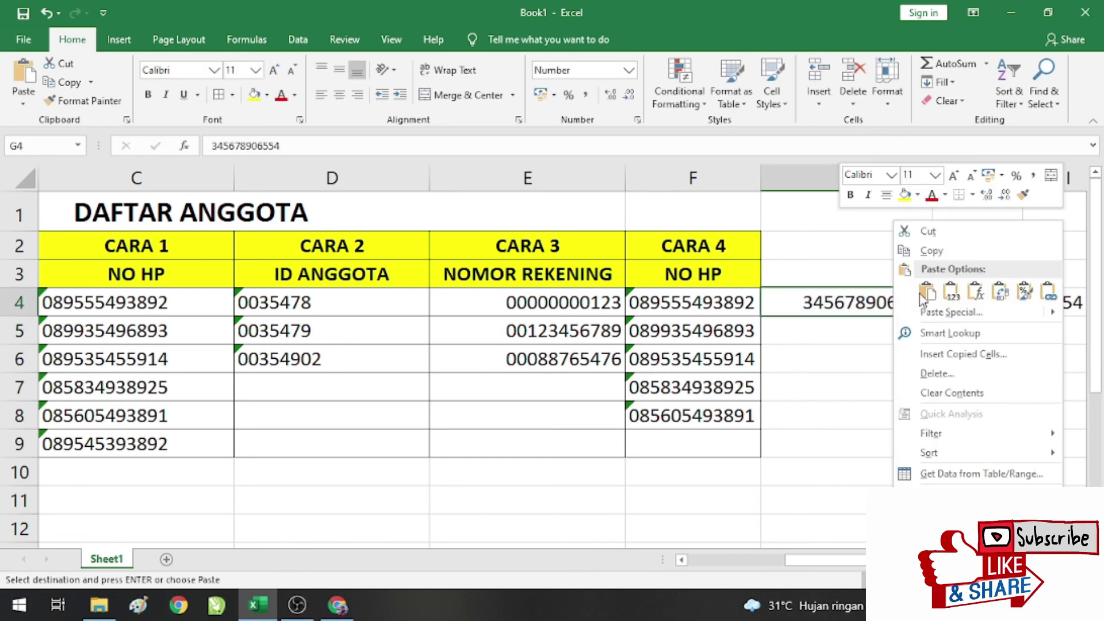
pyautogui.click(941, 296)
pyautogui.click(994, 178)
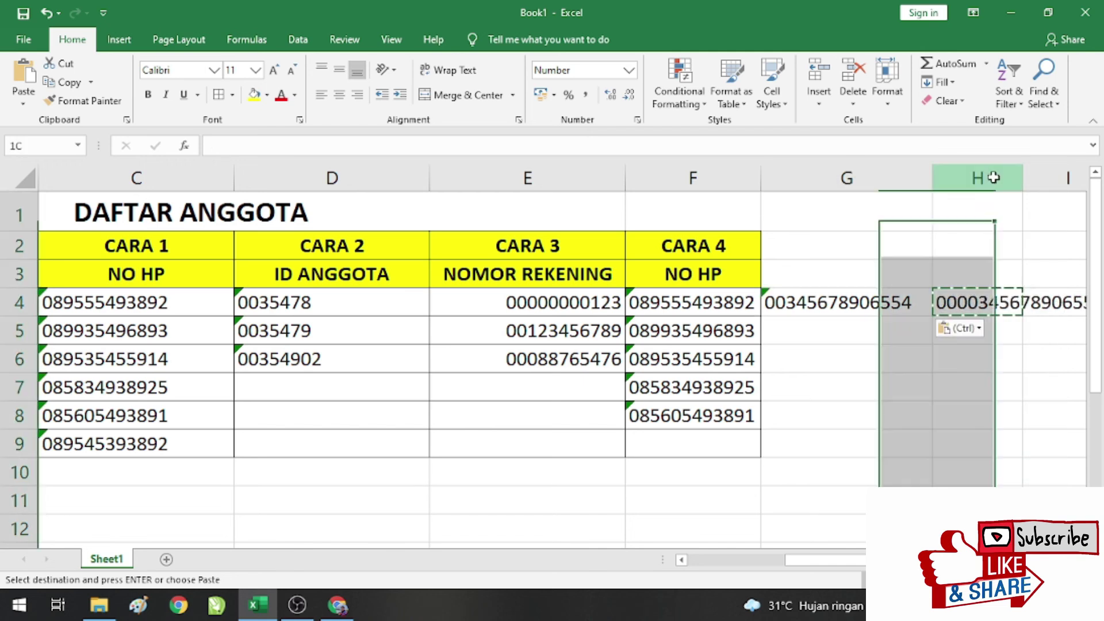
pyautogui.click(854, 75)
pyautogui.click(869, 327)
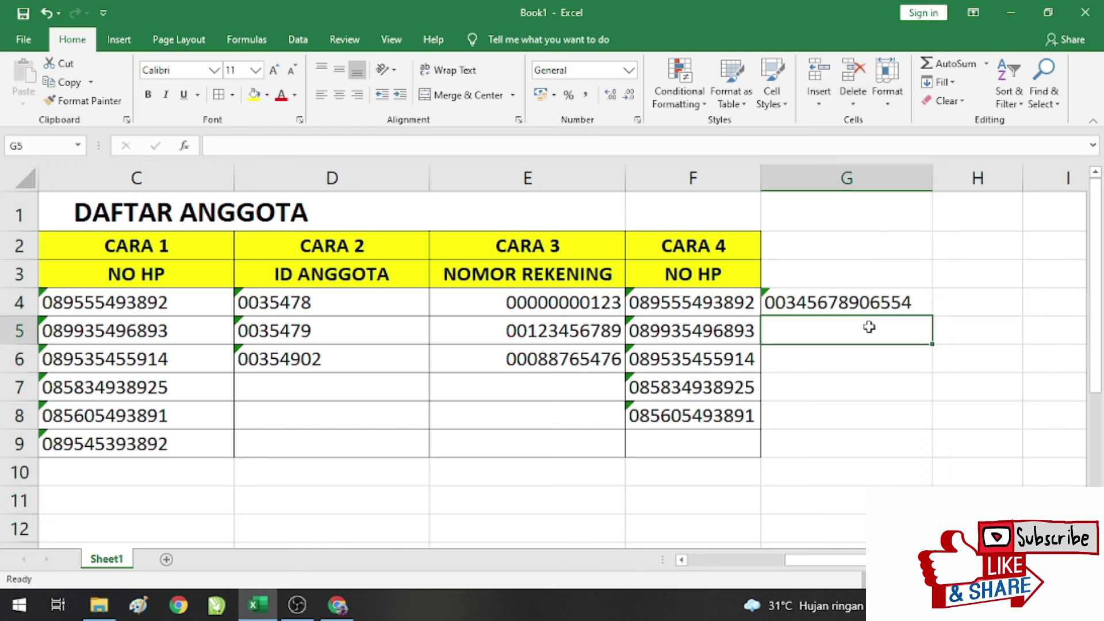
pyautogui.click(706, 304)
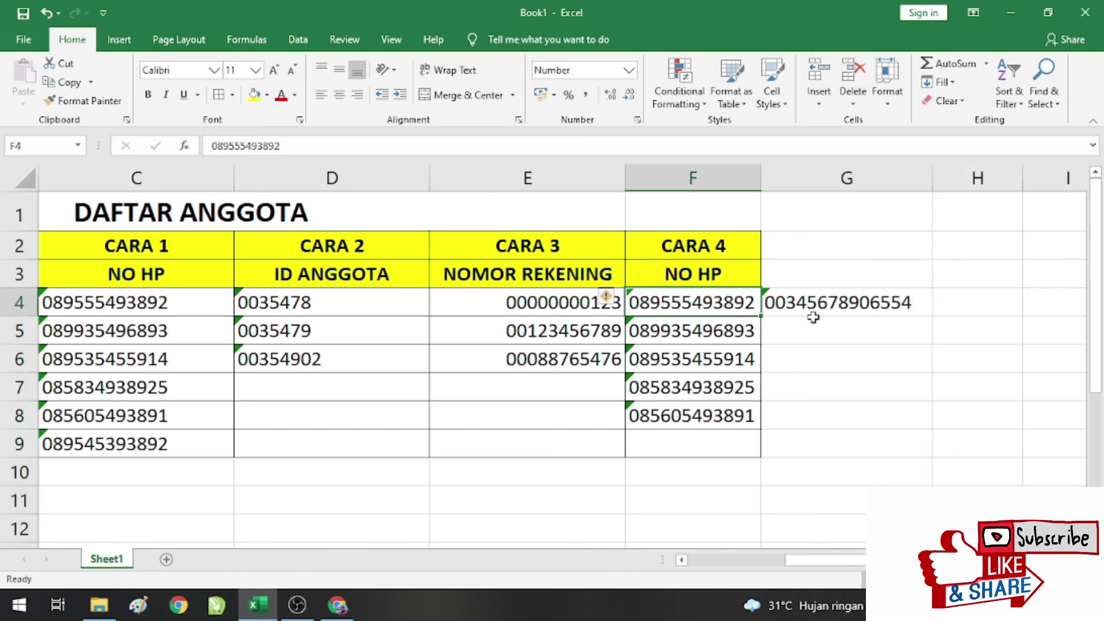
pyautogui.click(840, 297)
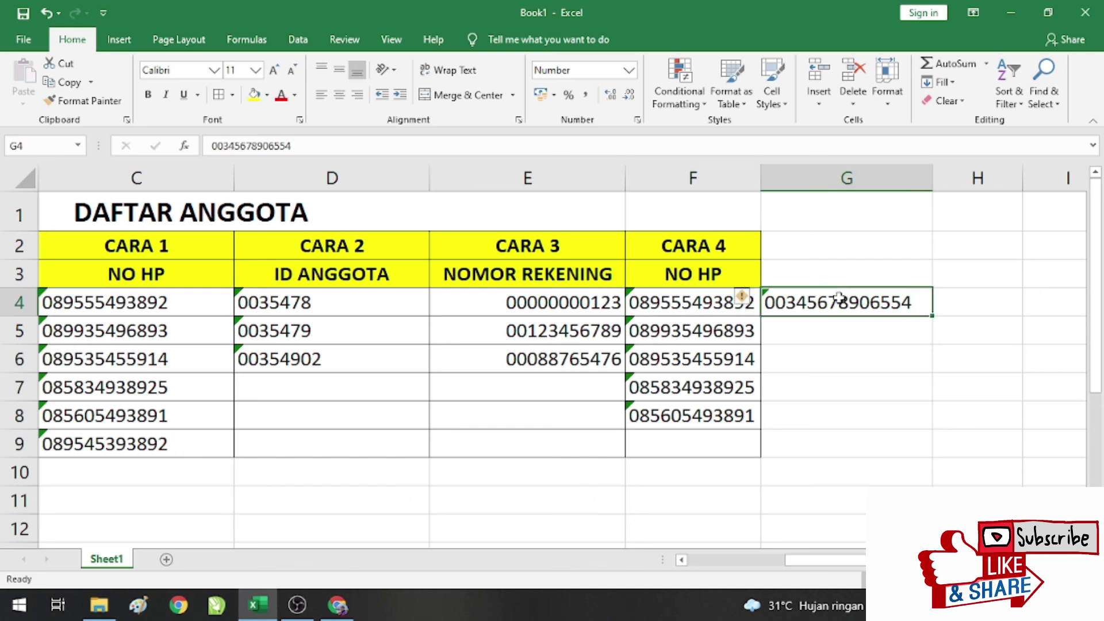
pyautogui.press('Delete')
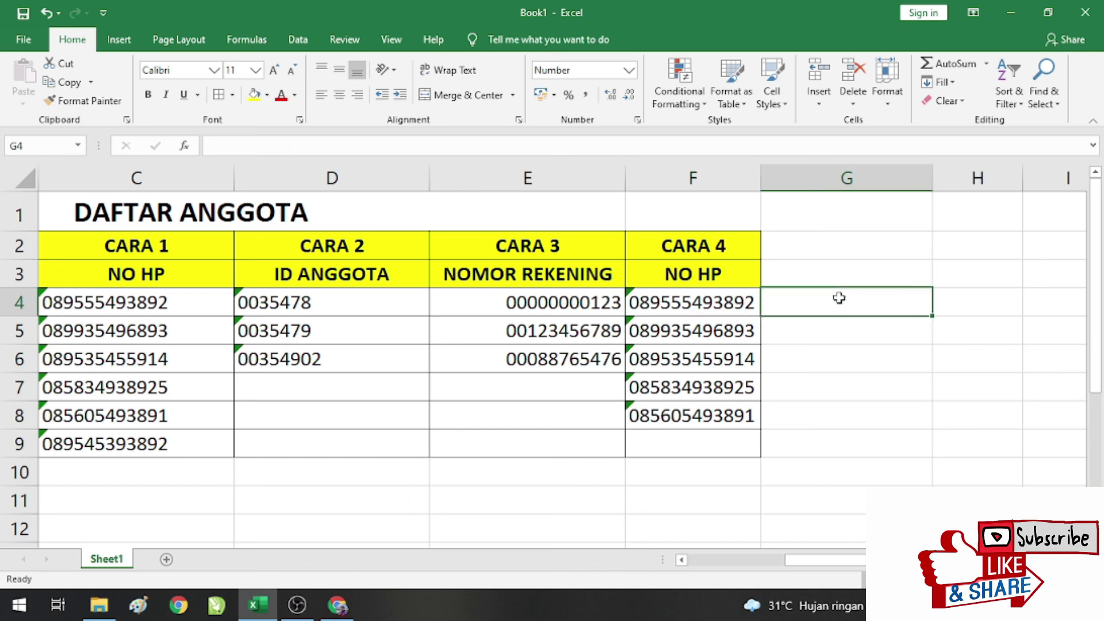
# Step: Scroll back left from G9 so the NO and NAMA columns come into view
pyautogui.click(803, 442)
pyautogui.press('Left')
pyautogui.press('Left')
pyautogui.press('Left')
pyautogui.press('Left')
pyautogui.press('Left')
pyautogui.press('Left')
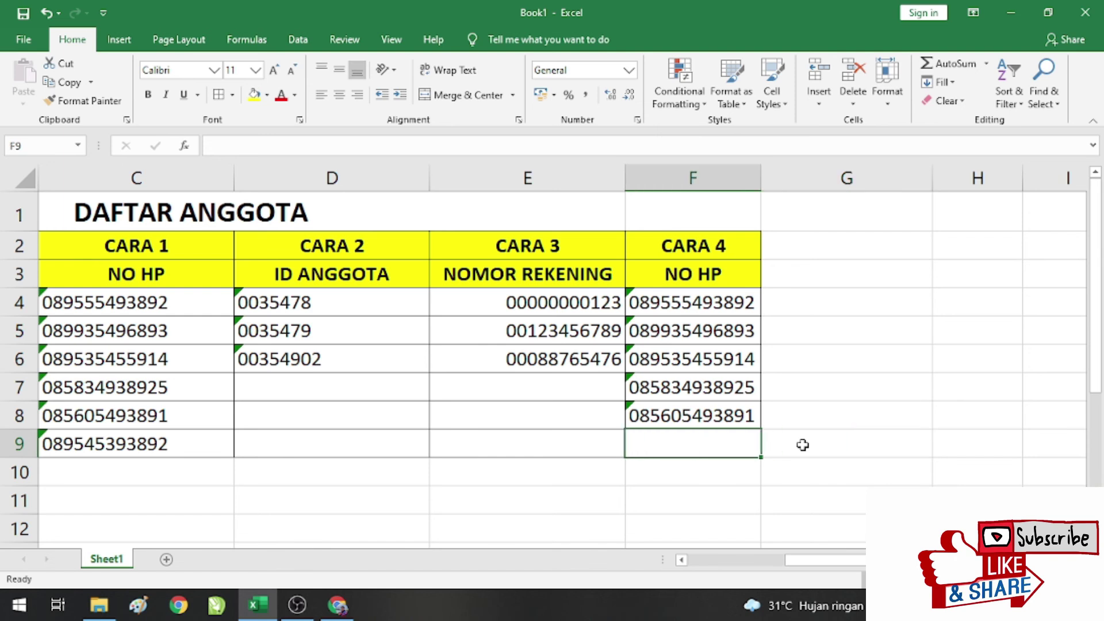